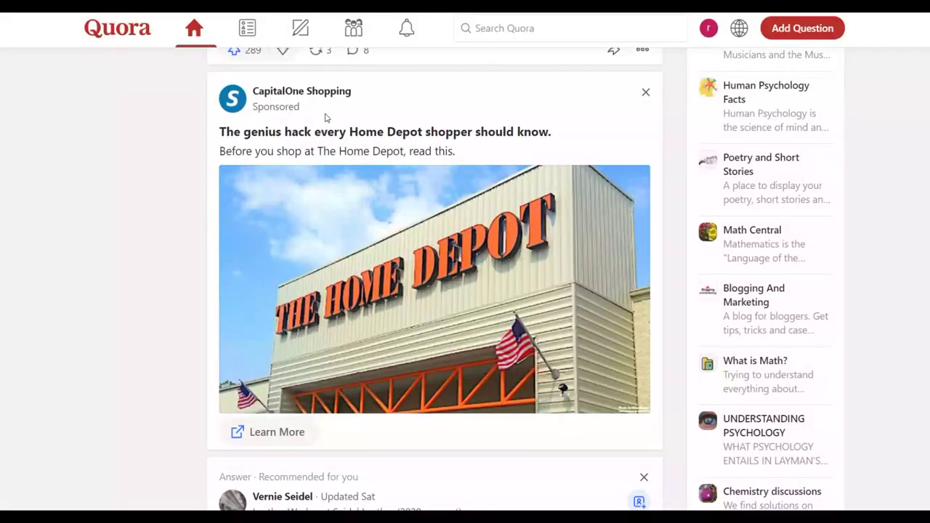
- Look through the landing page behind the CapitalOne Shopping sponsored post, return to the feed and review the ad again
scroll(325, 118, "down", 3)
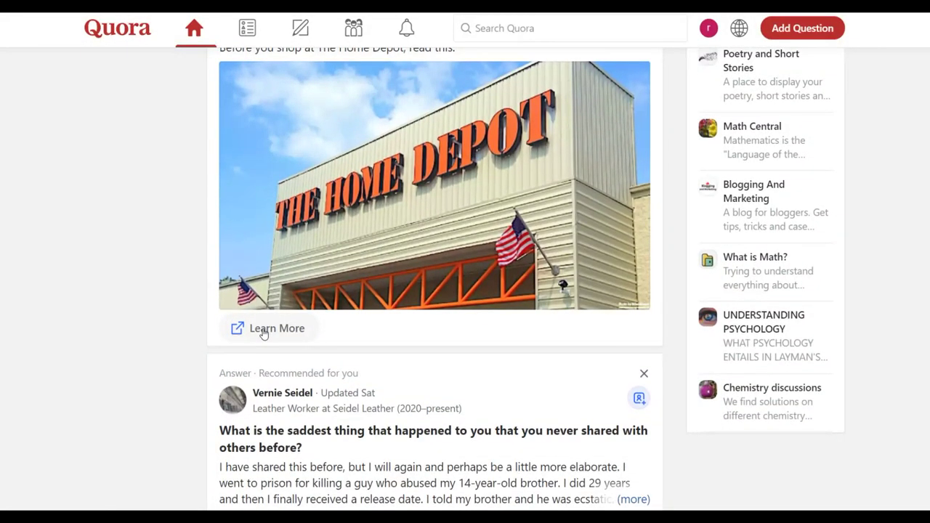
left_click(264, 331)
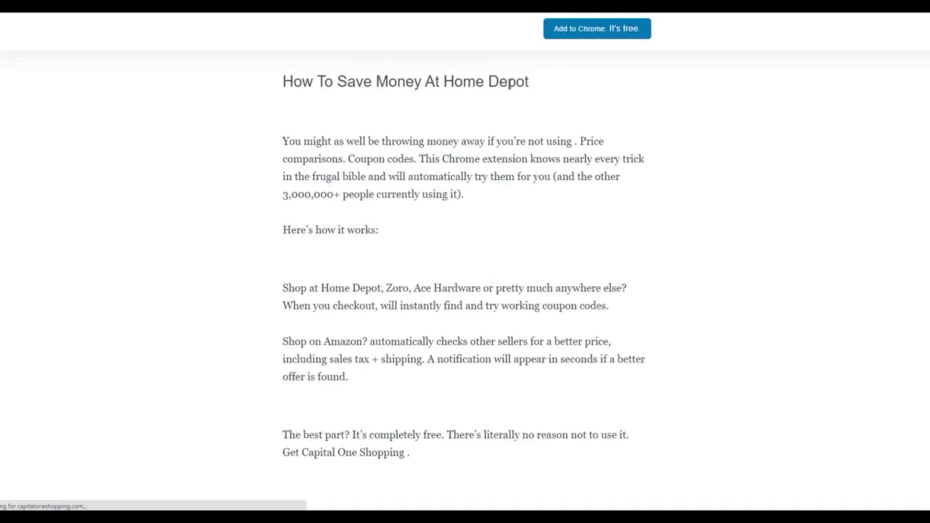
scroll(564, 113, "down", 4)
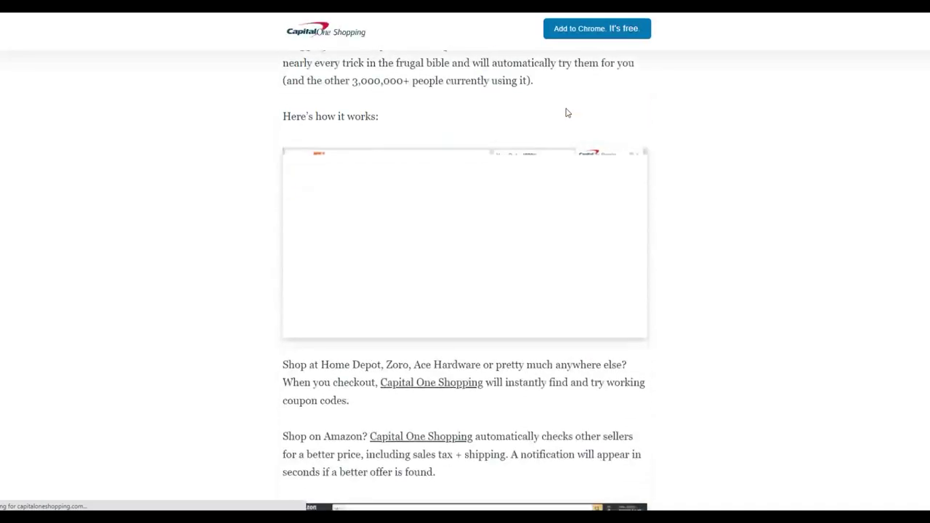
scroll(481, 117, "up", 4)
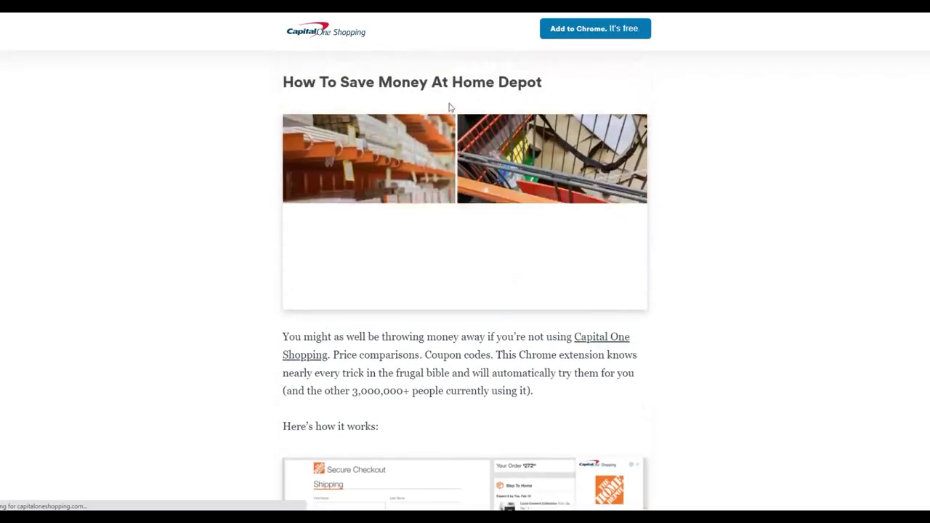
key("alt+Left")
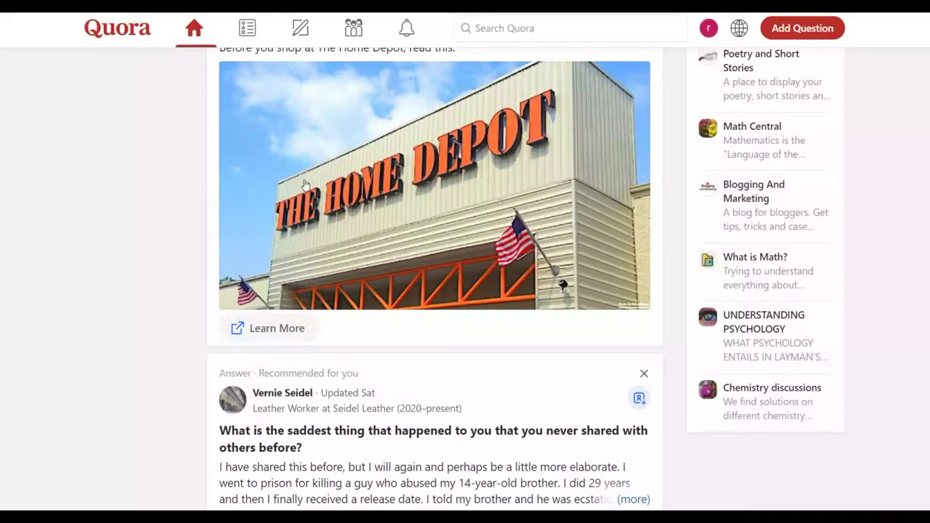
scroll(305, 186, "up", 2)
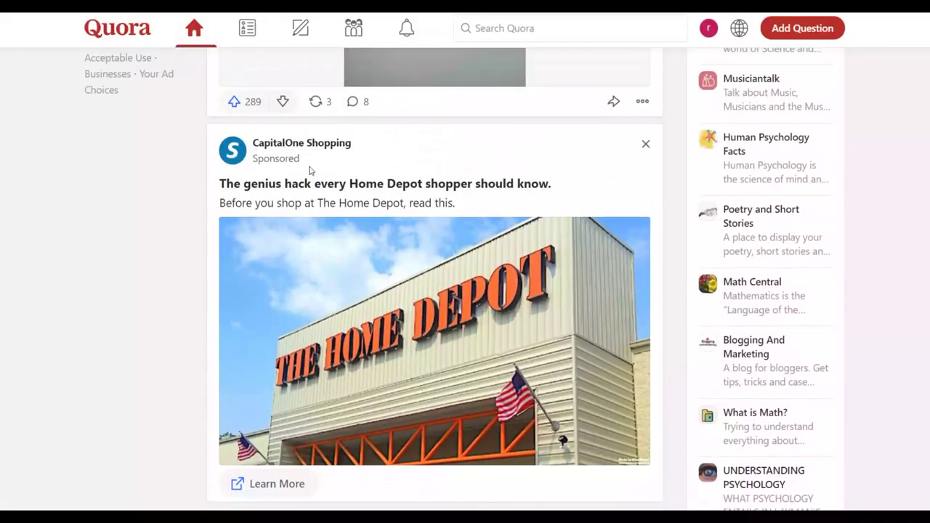
scroll(426, 150, "down", 2)
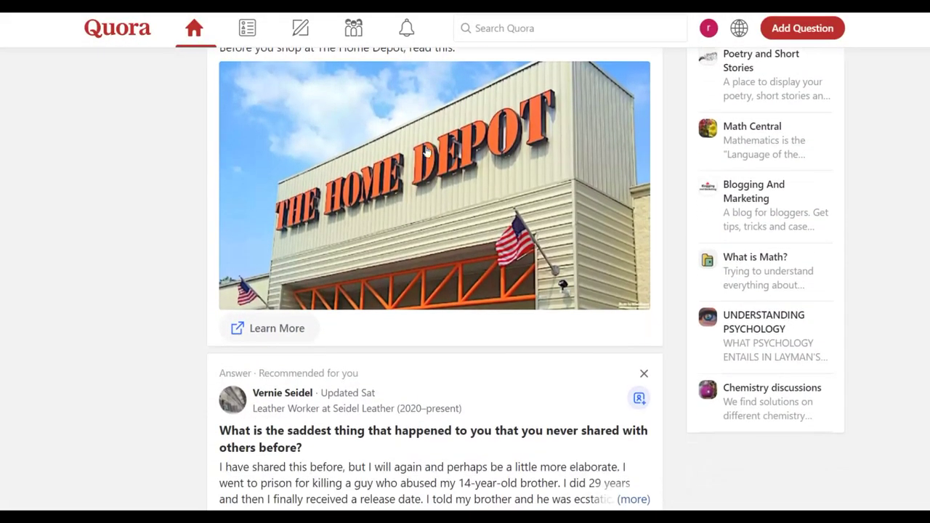
scroll(505, 172, "up", 2)
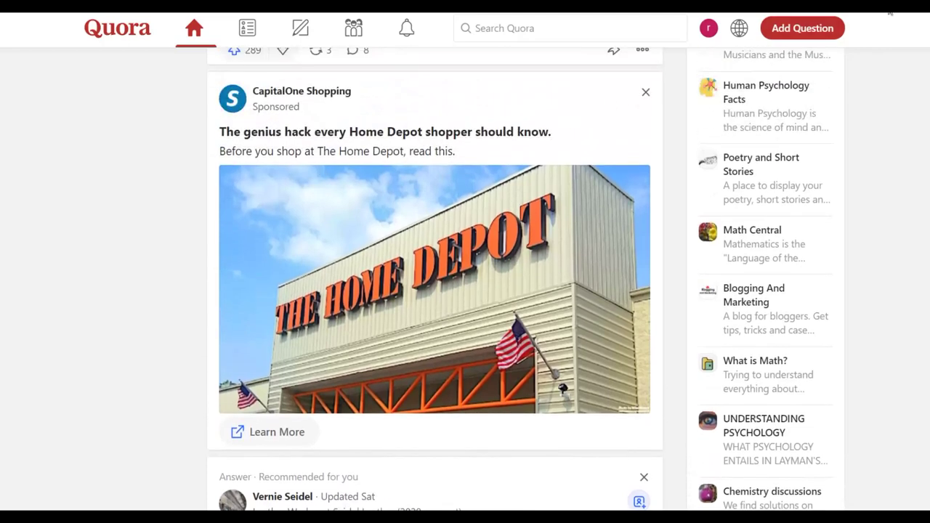
- Increase the browser's page zoom by one level
key("alt+f")
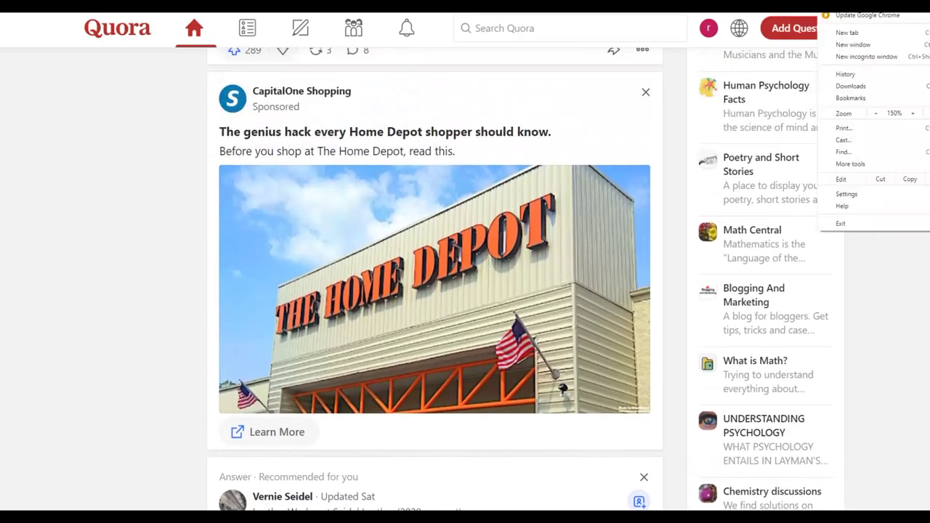
left_click(913, 113)
left_click(97, 177)
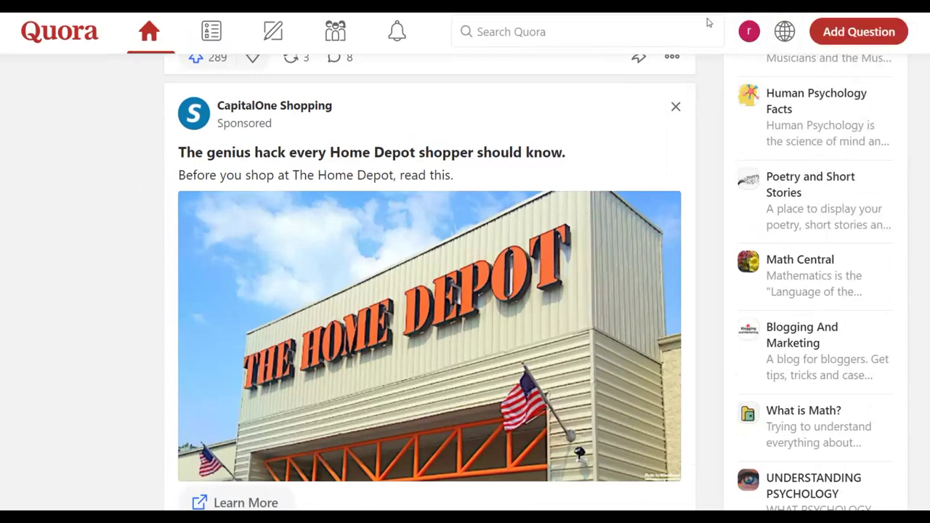
- Open the account's ad creation page in a new browser tab and switch to it
left_click(755, 33)
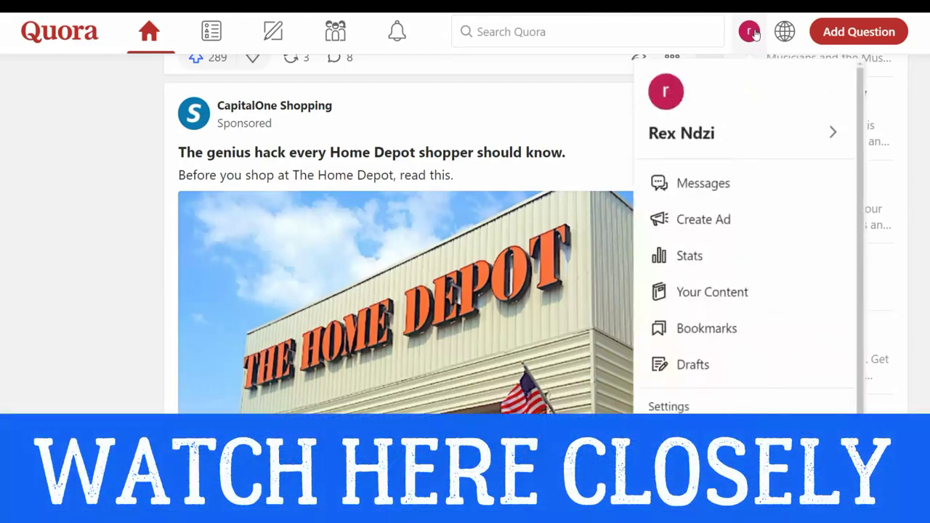
right_click(702, 227)
left_click(725, 233)
key("ctrl+Tab")
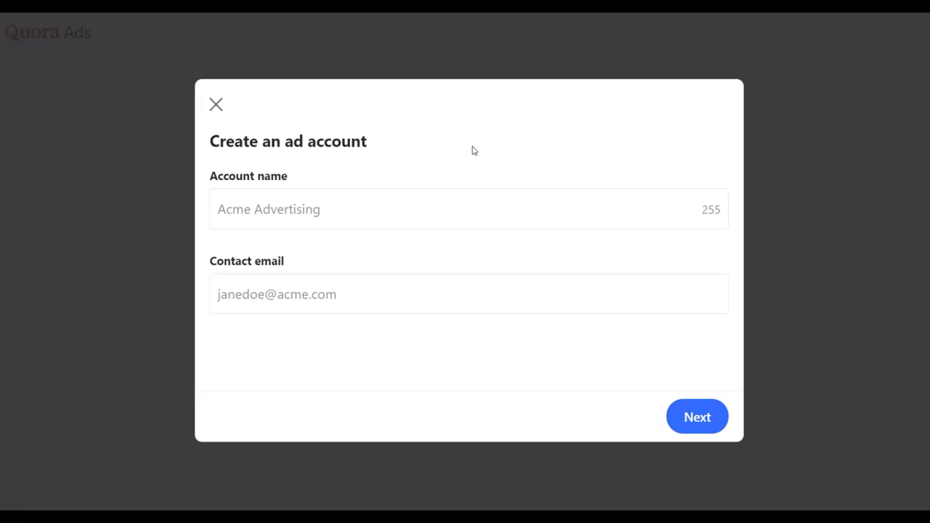
- Name the ad account "rexosky", fill in the contact email and continue to the business information
left_click(309, 210)
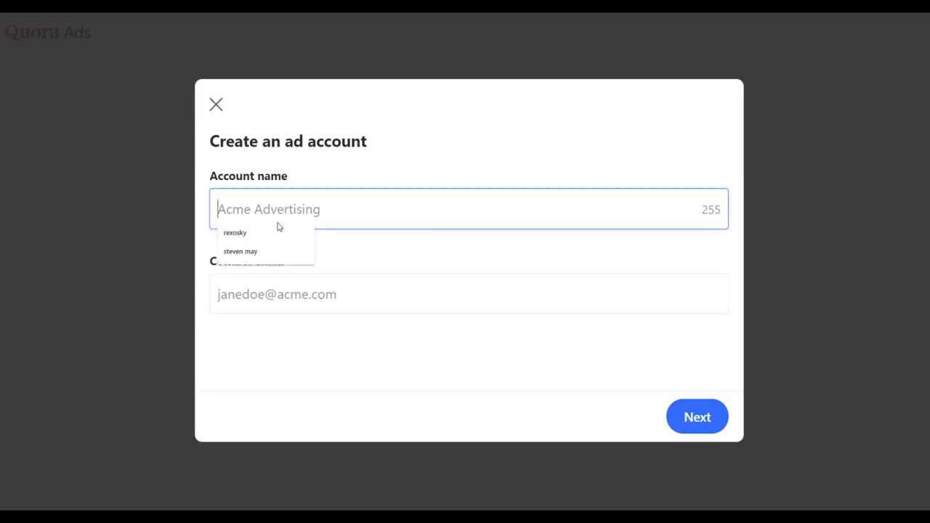
left_click(276, 232)
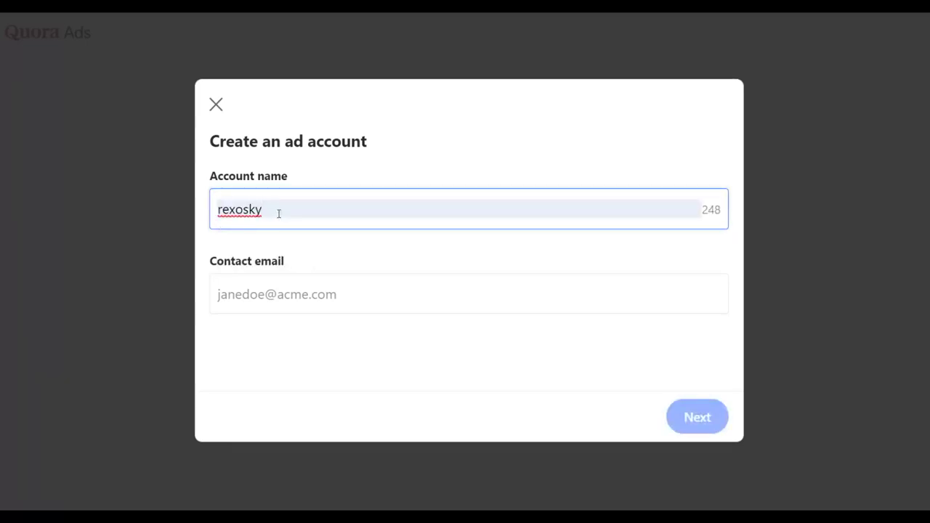
left_click(290, 291)
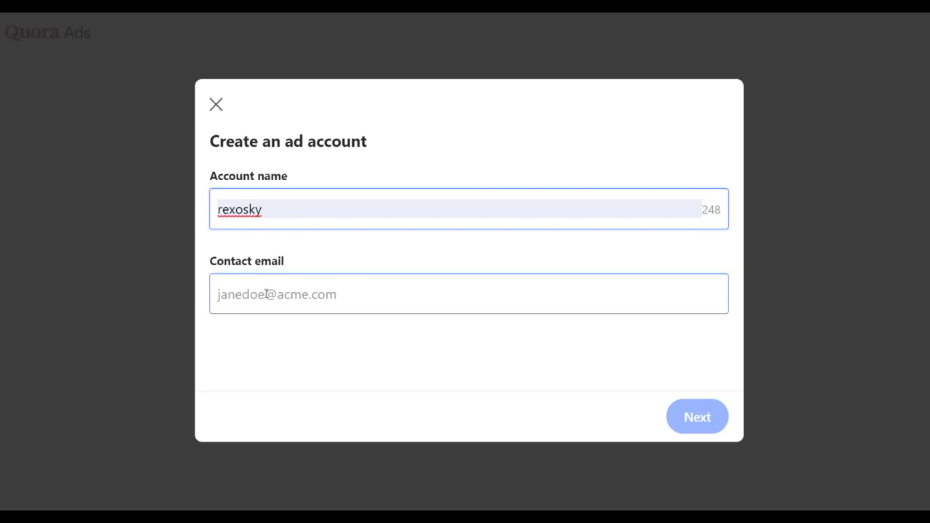
left_click(306, 327)
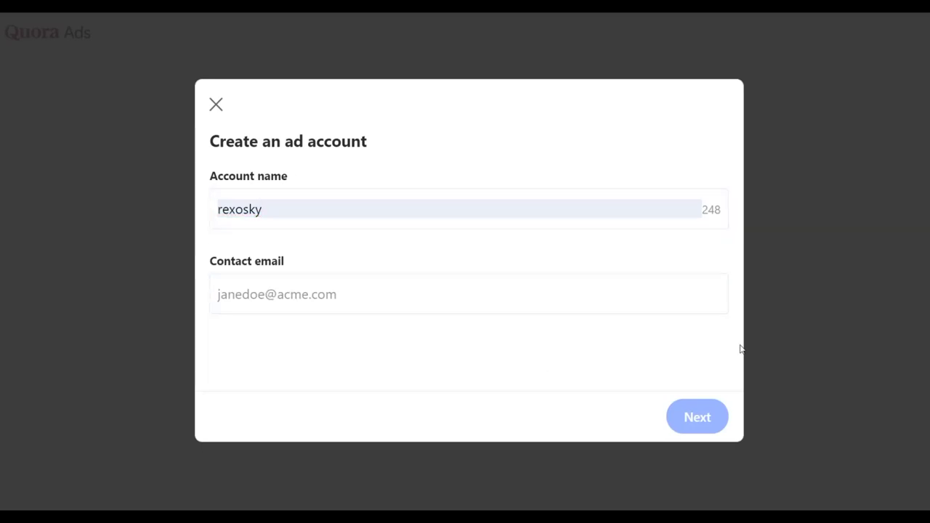
left_click(249, 296)
left_click(279, 327)
left_click(261, 308)
left_click(263, 300)
left_click(252, 354)
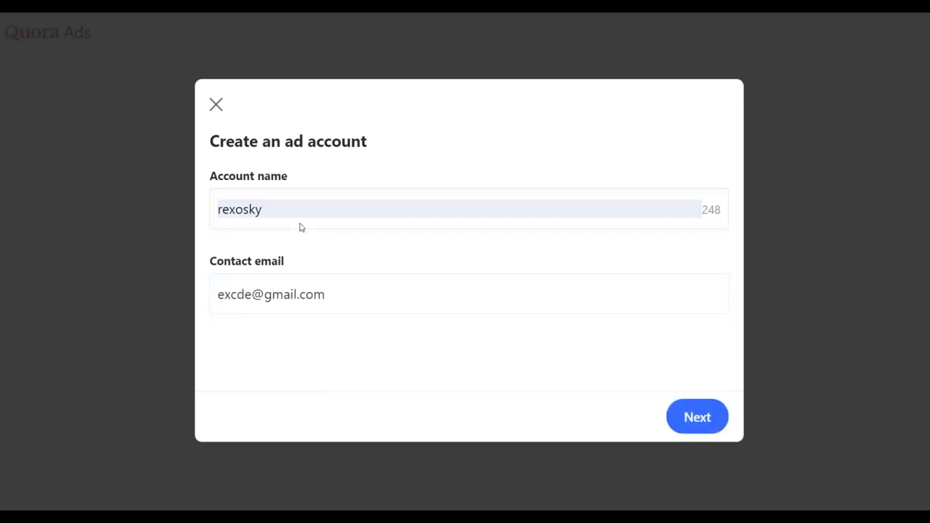
left_click(276, 289)
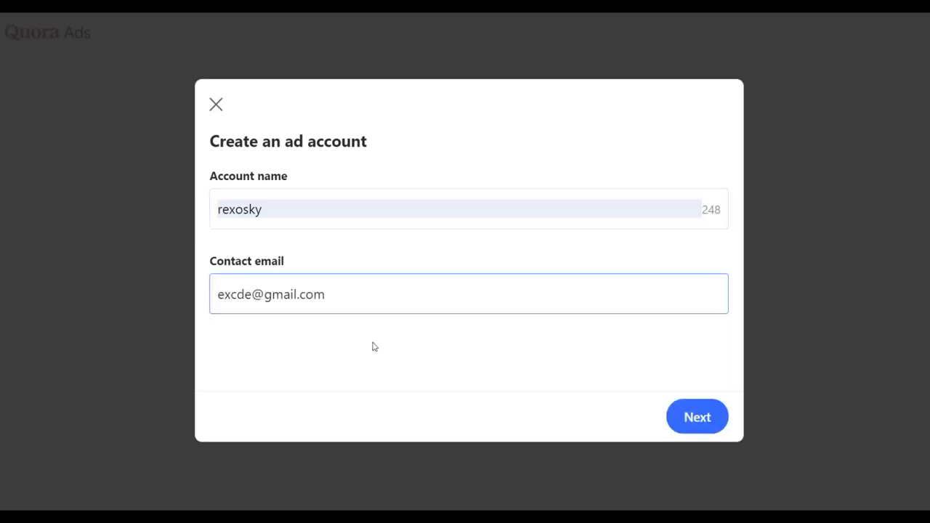
left_click(704, 419)
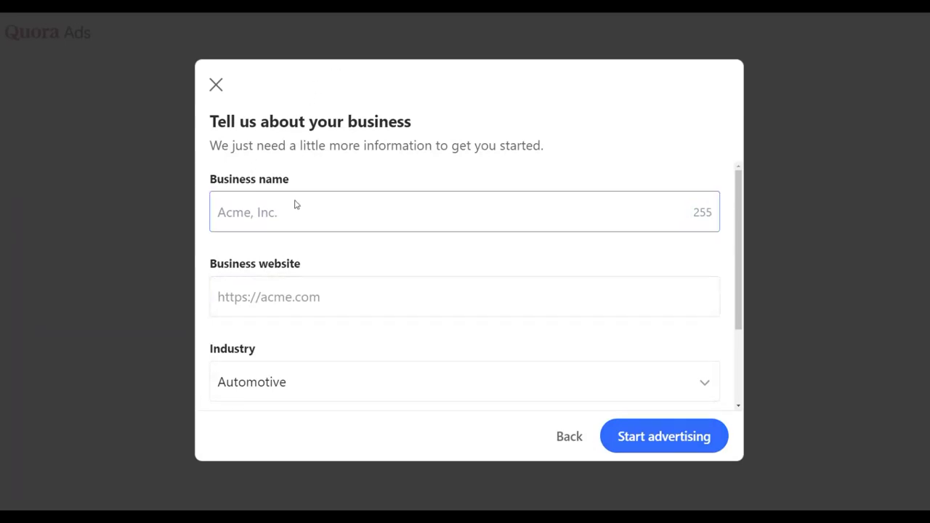
- Fill in the business name and business website with the saved entry "rexosky"
left_click(256, 226)
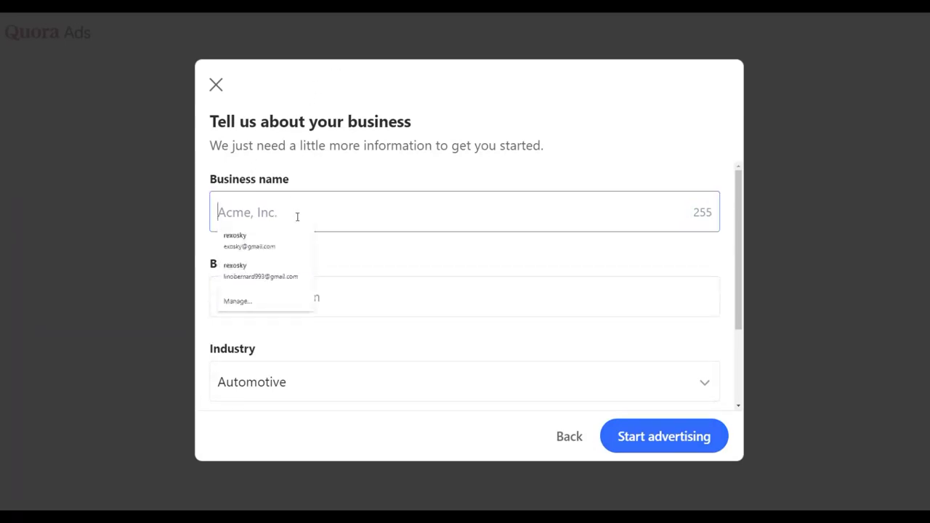
left_click(266, 234)
scroll(316, 250, "down", 2)
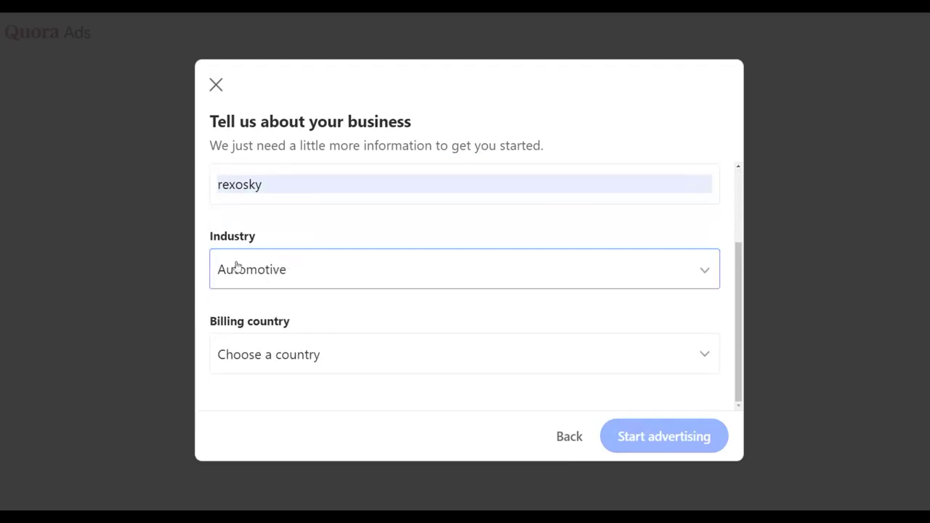
- Set the business industry to Healthcare
left_click(332, 275)
scroll(381, 349, "down", 1)
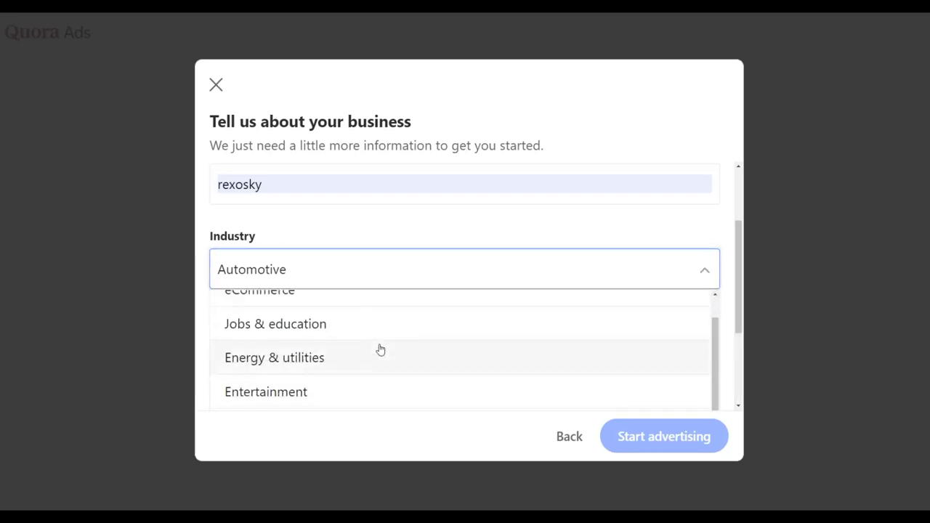
scroll(357, 337, "down", 2)
scroll(359, 338, "down", 2)
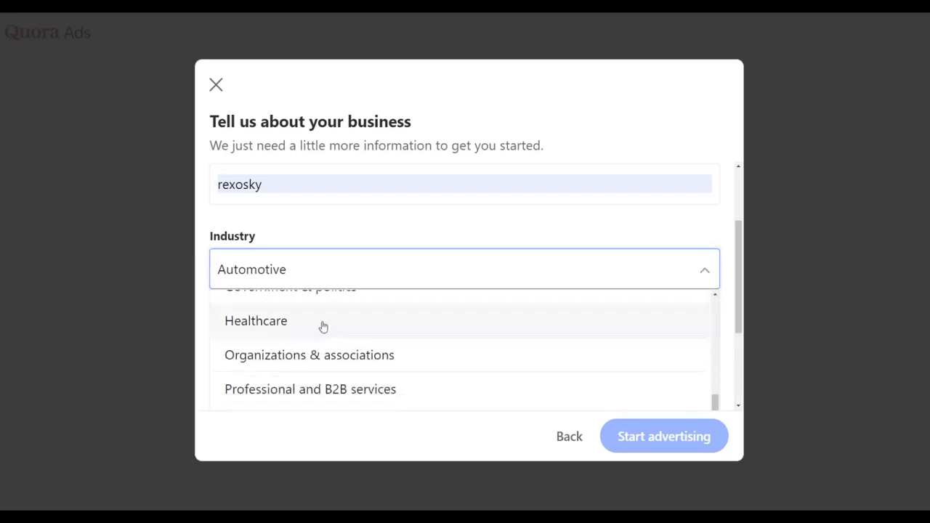
left_click(281, 322)
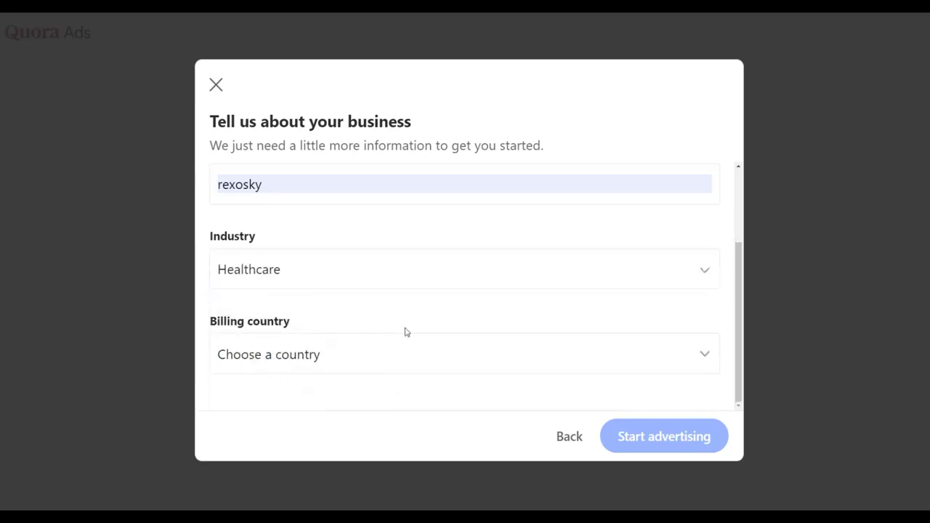
- Choose Australia as the billing country and submit the business information to start advertising
left_click(381, 355)
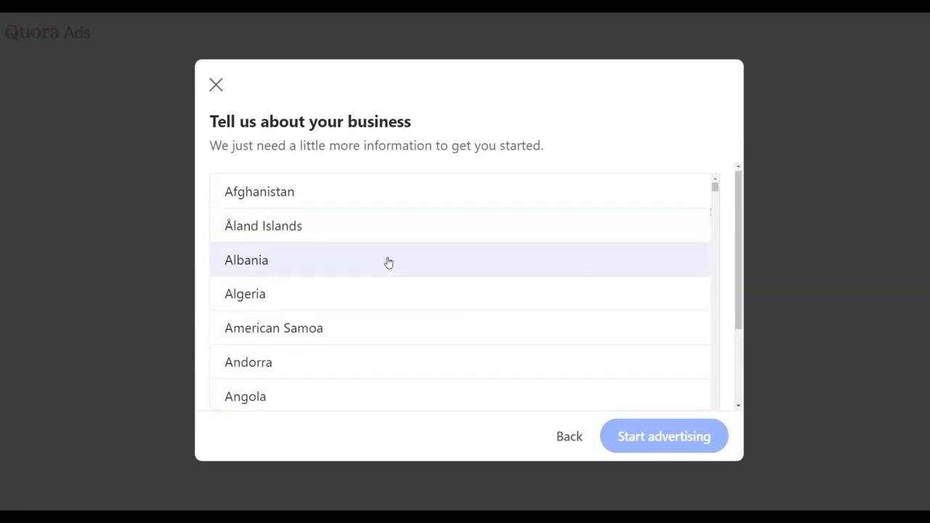
scroll(388, 260, "down", 7)
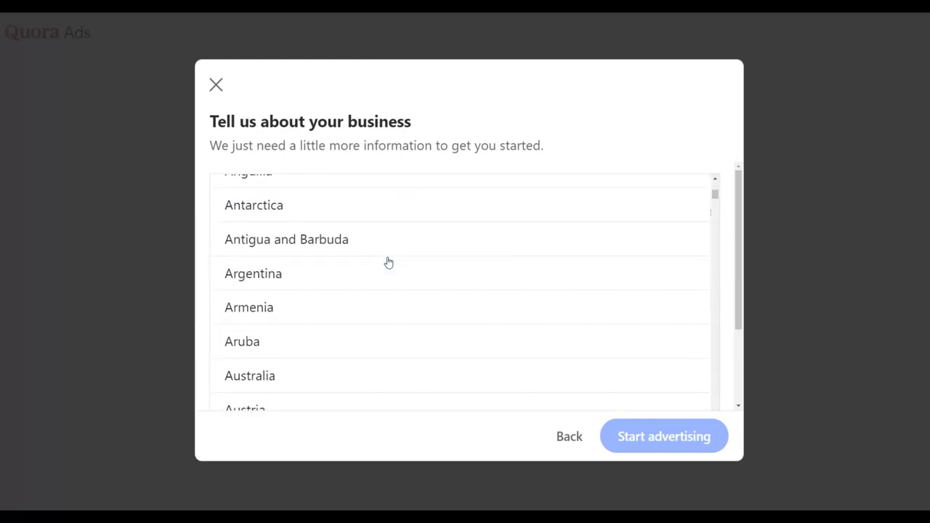
scroll(386, 253, "up", 2)
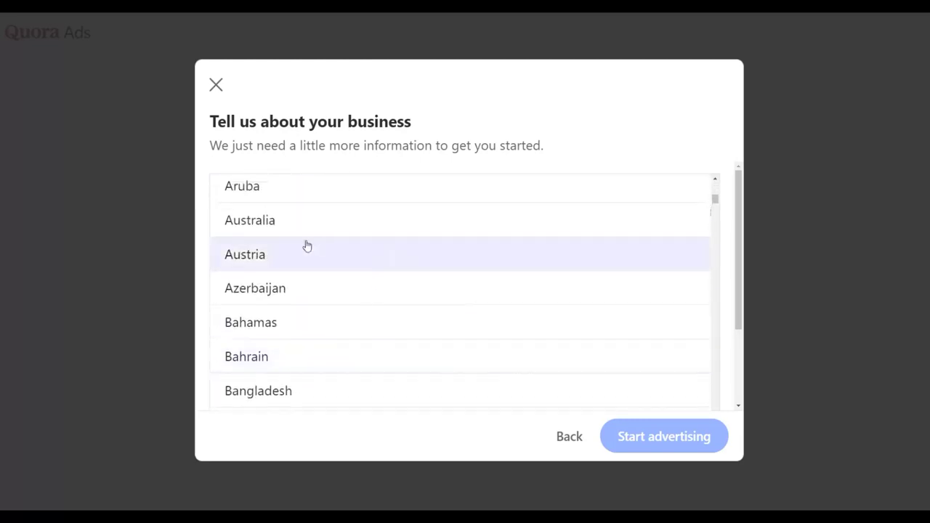
left_click(266, 222)
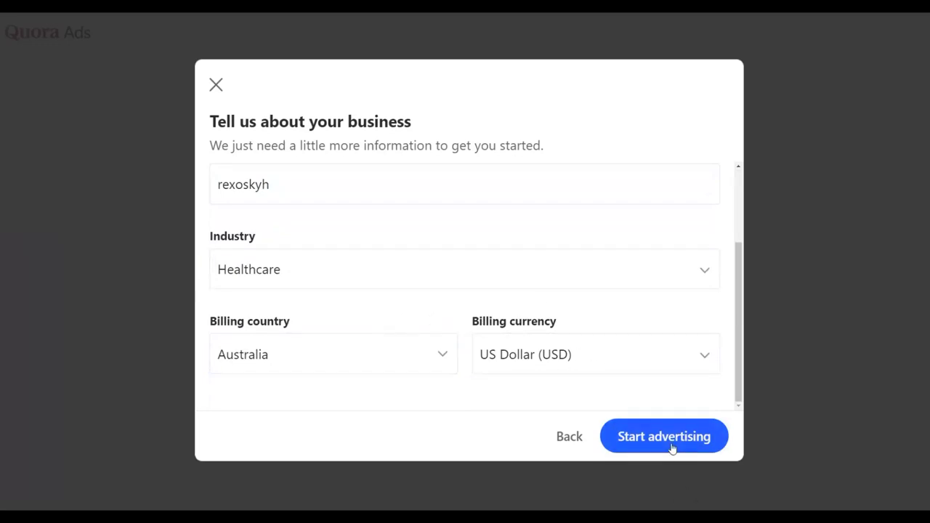
left_click(628, 451)
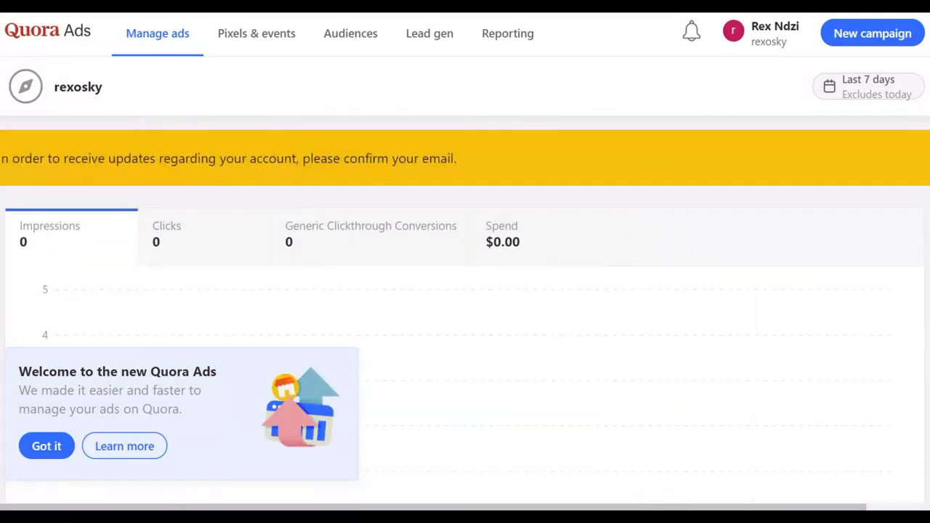
- Start a new ad campaign and name it "28 day keto"
left_click(865, 37)
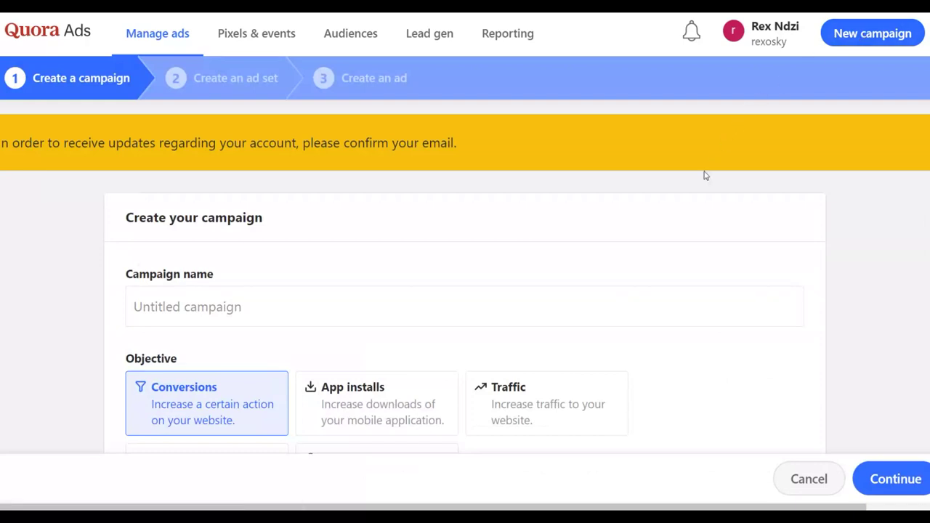
scroll(468, 120, "down", 2)
left_click(176, 201)
left_click(176, 201)
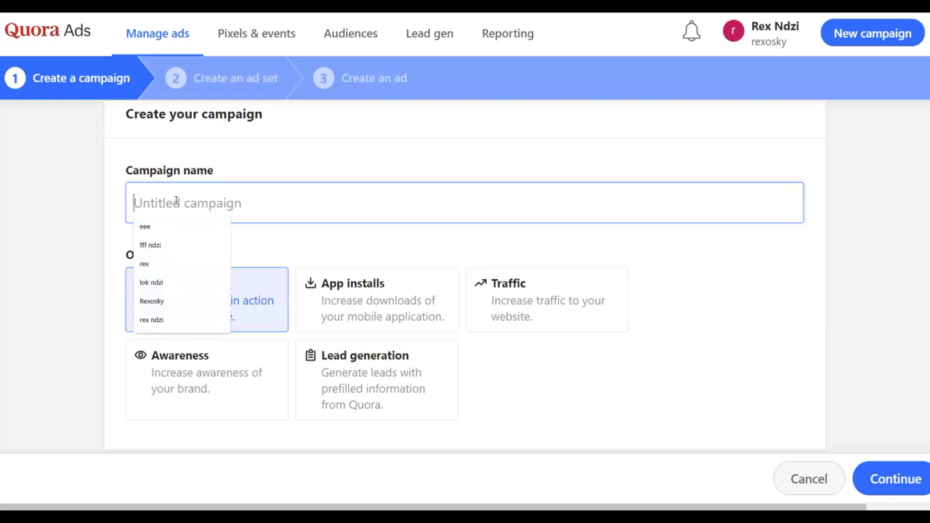
type("28")
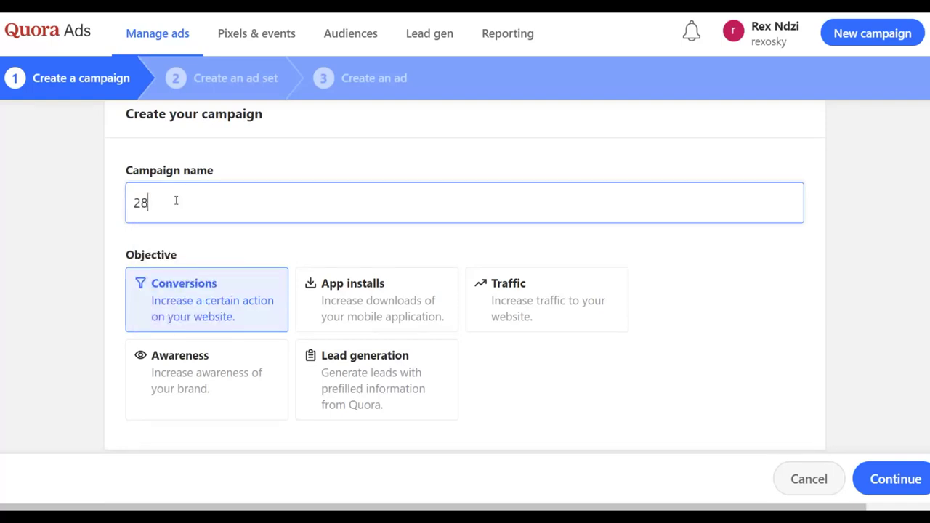
type(" day keto")
- Set the campaign objective to Traffic and proceed to the budget and schedule settings
scroll(380, 181, "down", 3)
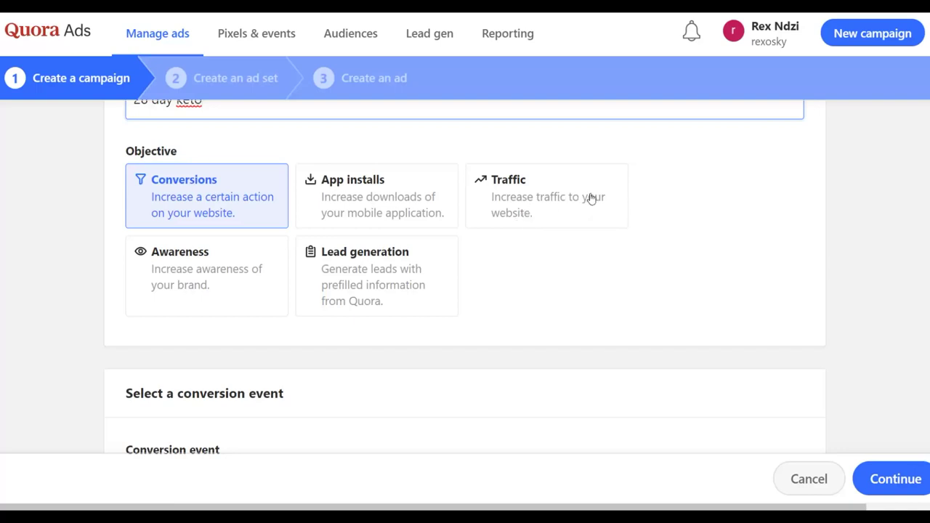
left_click(537, 199)
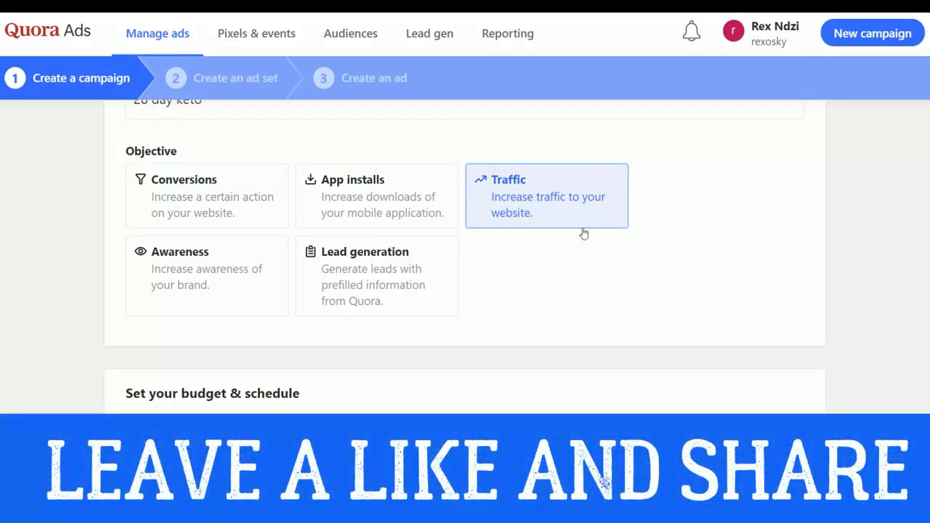
scroll(583, 233, "down", 3)
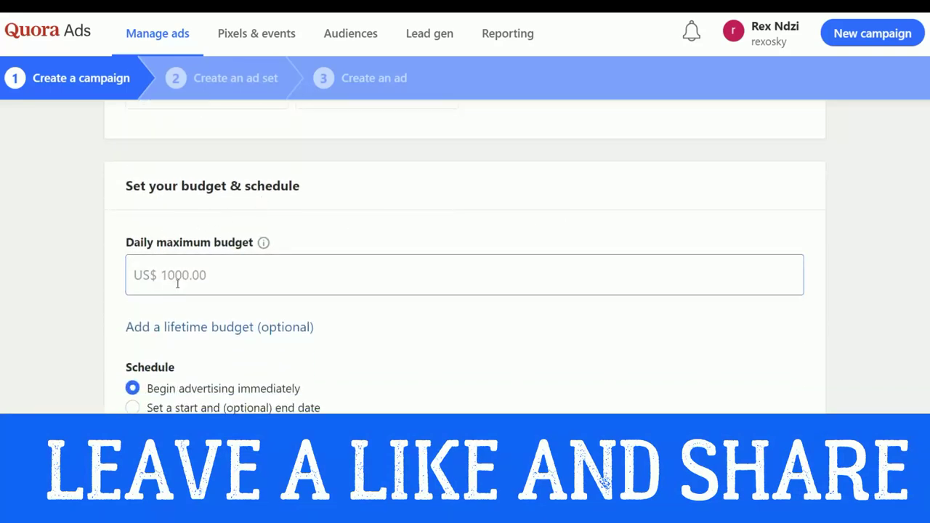
- Set the daily maximum budget to US$10 with advertising beginning immediately, and proceed to the ad set
type("10")
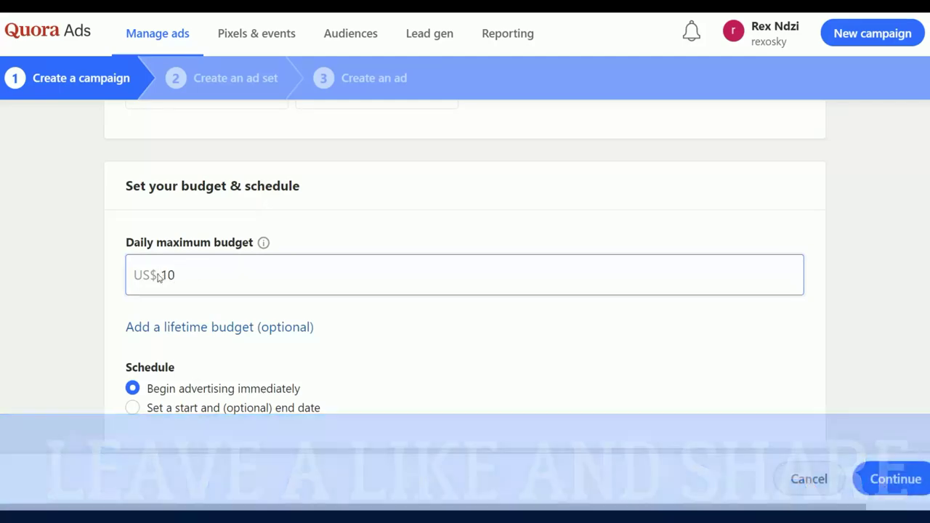
scroll(218, 233, "down", 1)
left_click(181, 264)
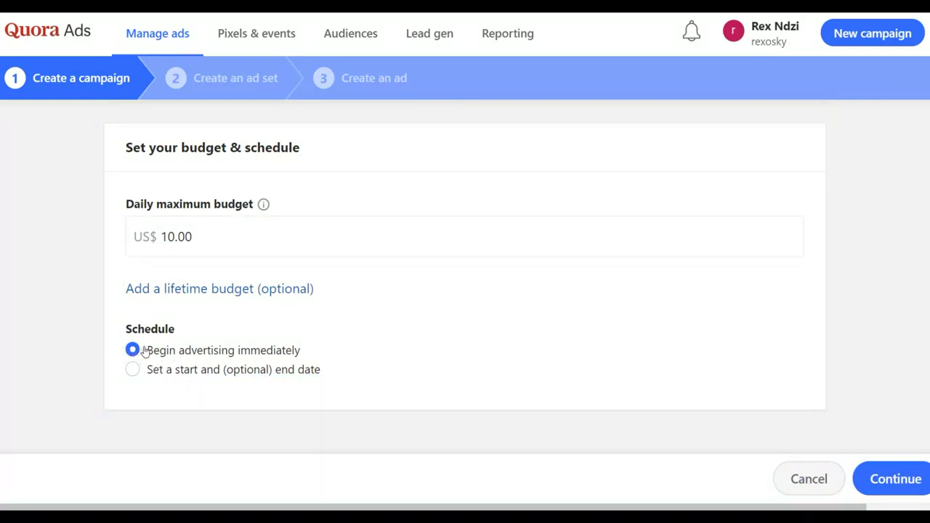
left_click(879, 478)
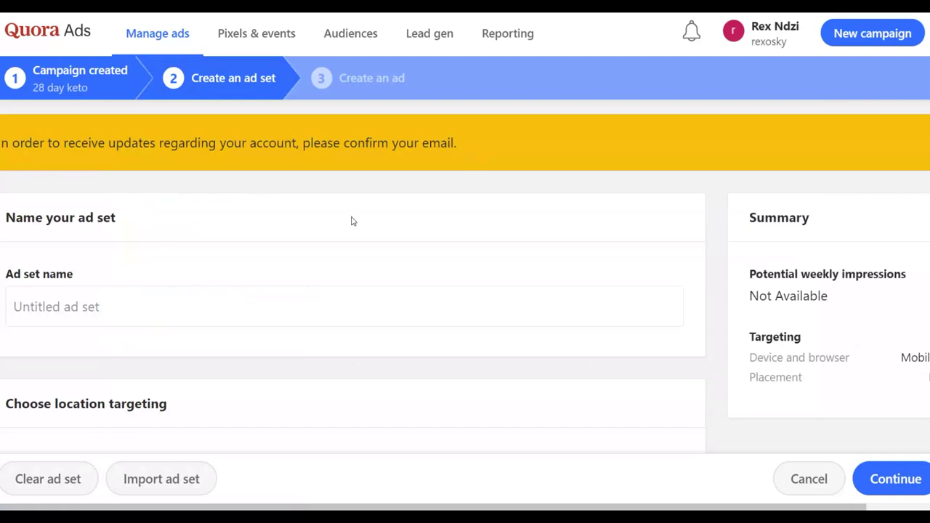
- Name the ad set "28keto adset"
scroll(351, 221, "down", 1)
left_click(298, 208)
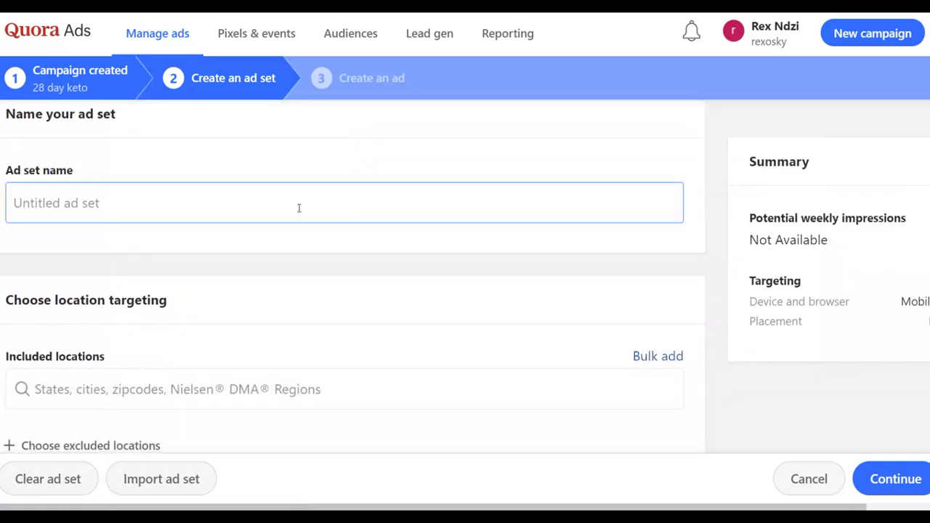
left_click(29, 199)
type("28ke")
type("adset")
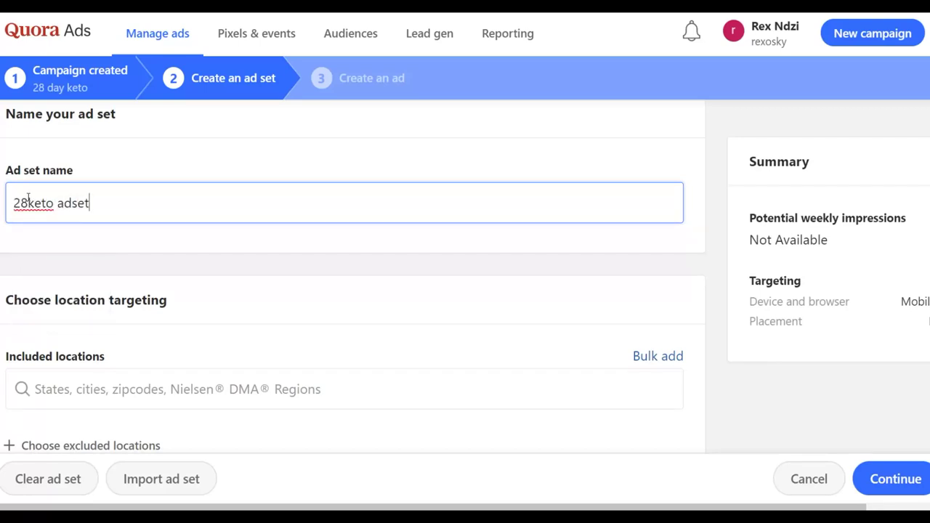
- Add the countries United States, Australia and Canada to the ad set's included locations
scroll(141, 177, "down", 3)
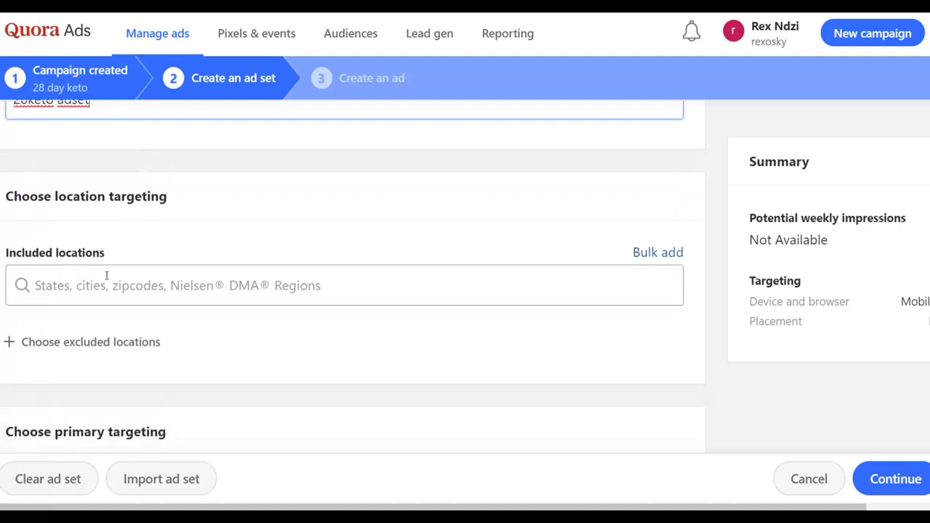
scroll(106, 276, "down", 1)
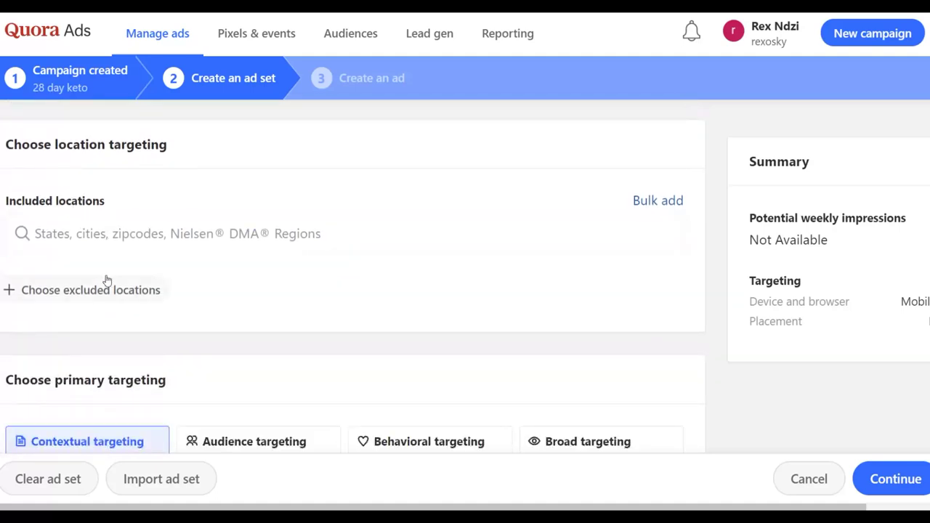
left_click(104, 234)
type("united")
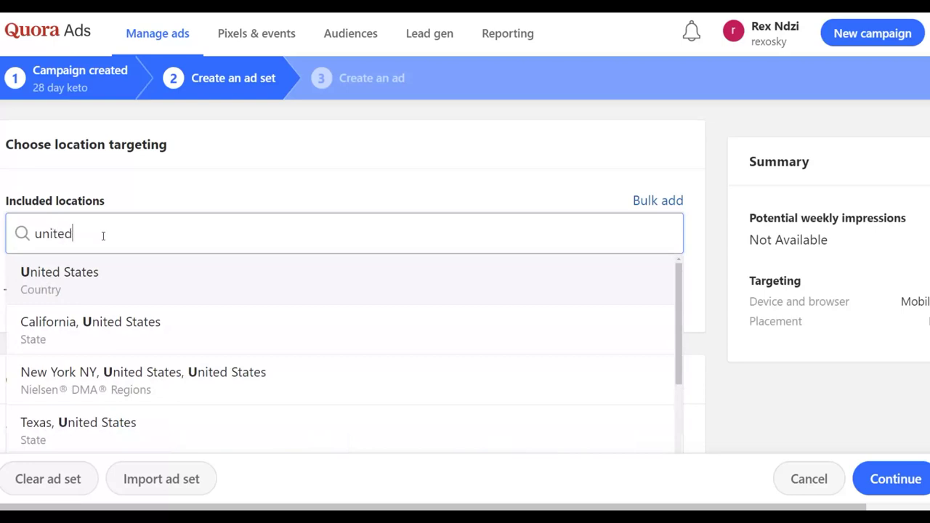
left_click(81, 291)
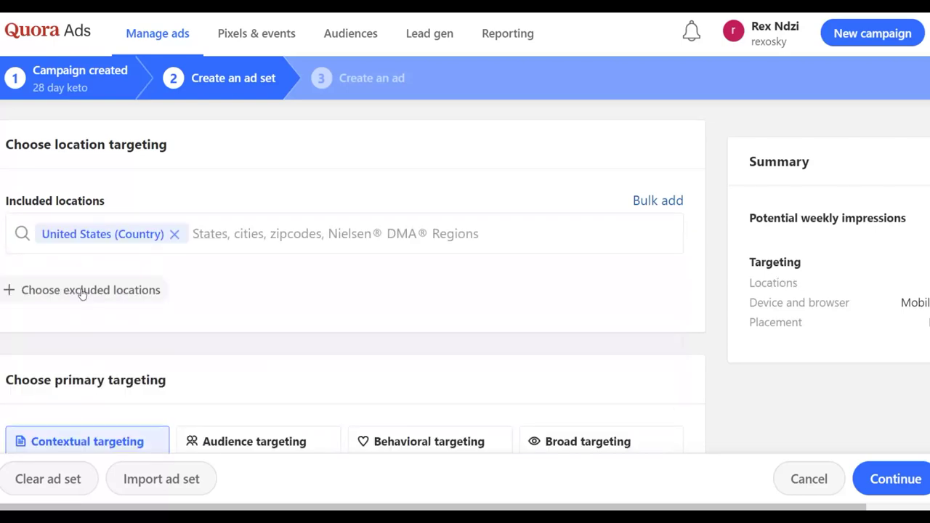
left_click(269, 223)
type("a")
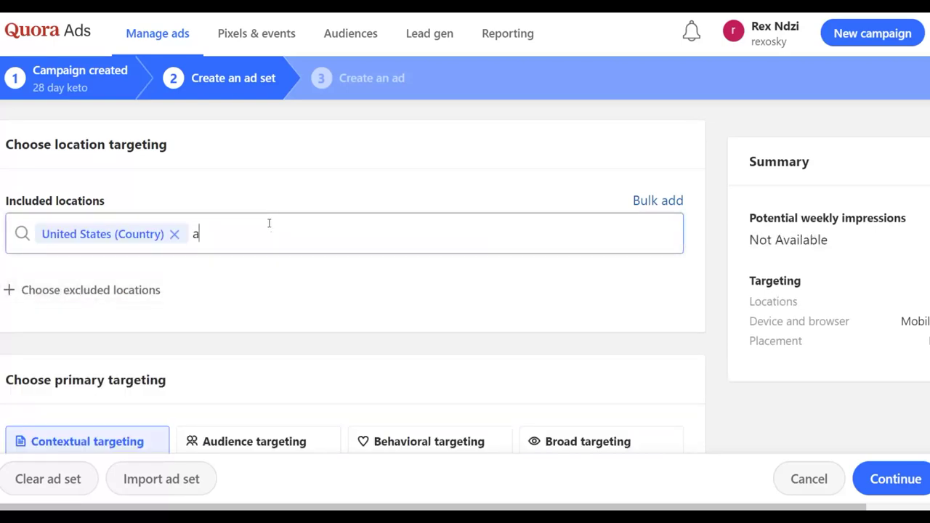
type("ustra")
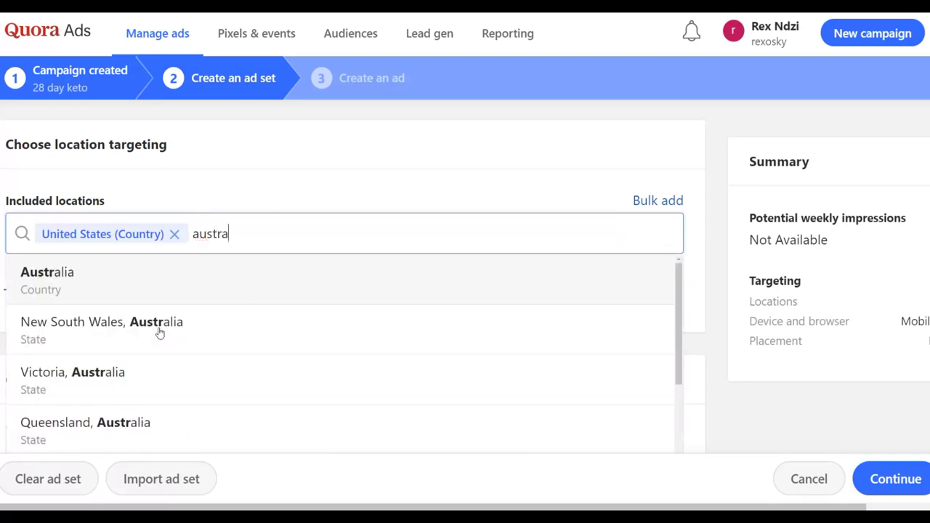
left_click(218, 275)
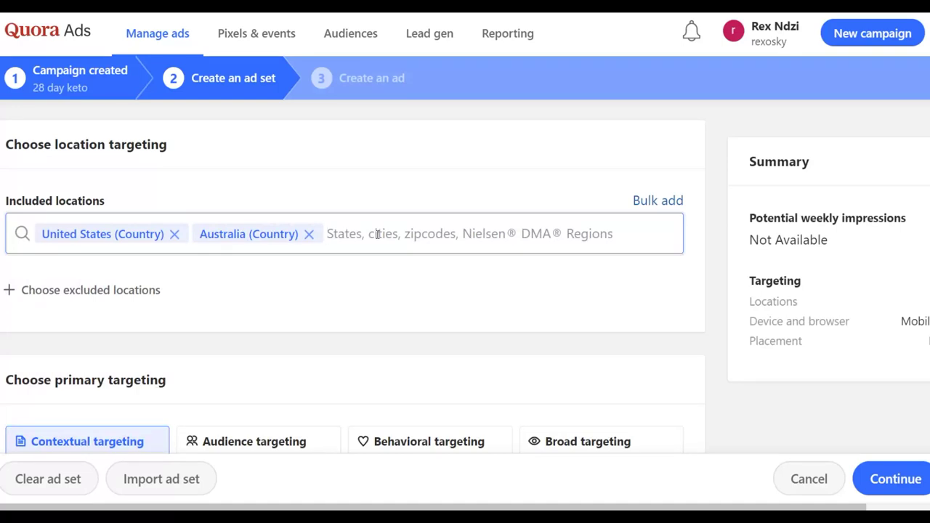
type("canad")
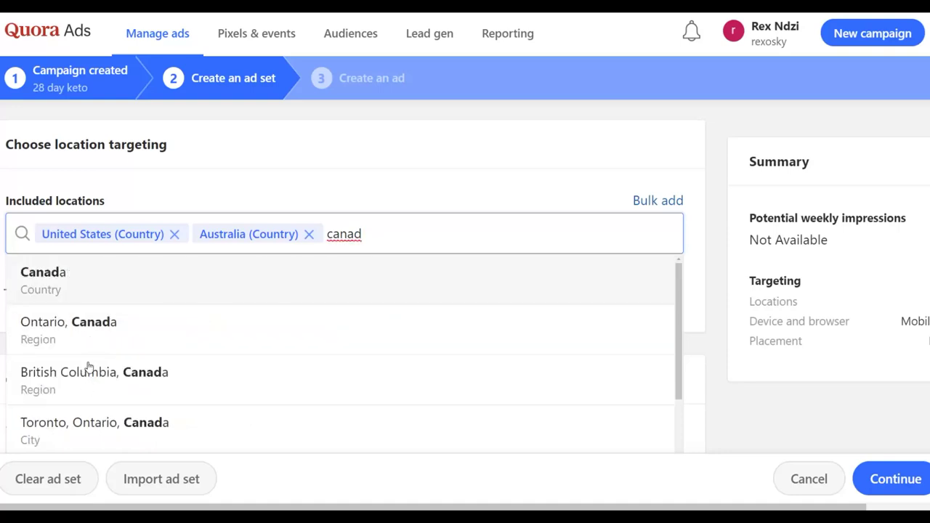
left_click(64, 287)
- Switch contextual targeting from topics to keywords and add the targeted keyword "keto diet"
scroll(370, 157, "down", 4)
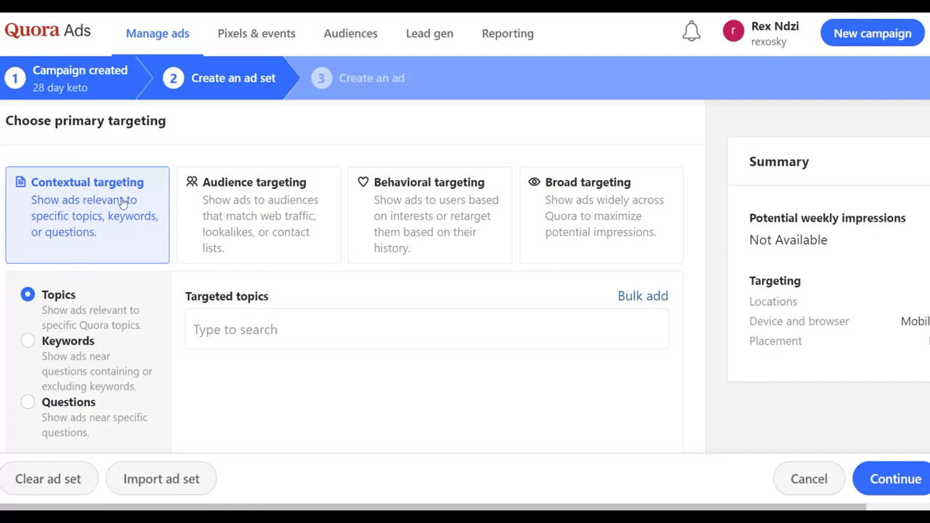
scroll(194, 201, "down", 1)
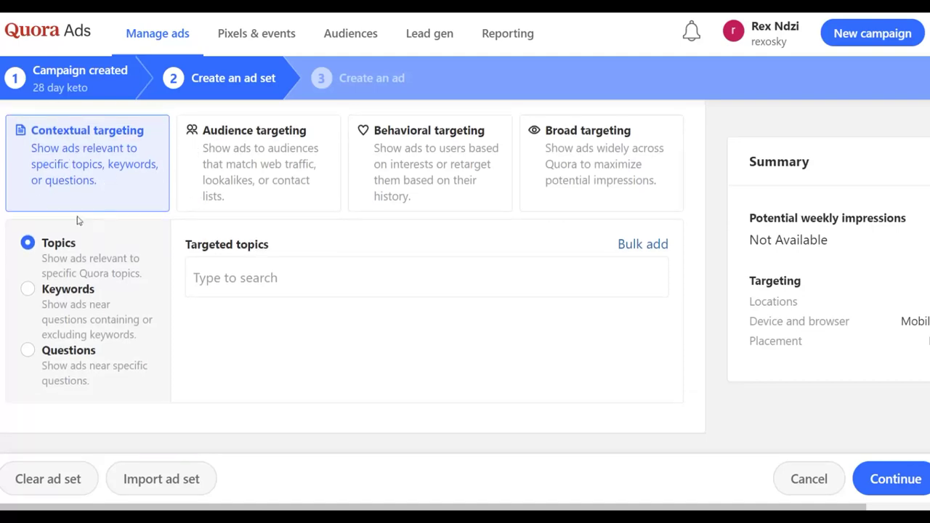
left_click(28, 290)
left_click(229, 276)
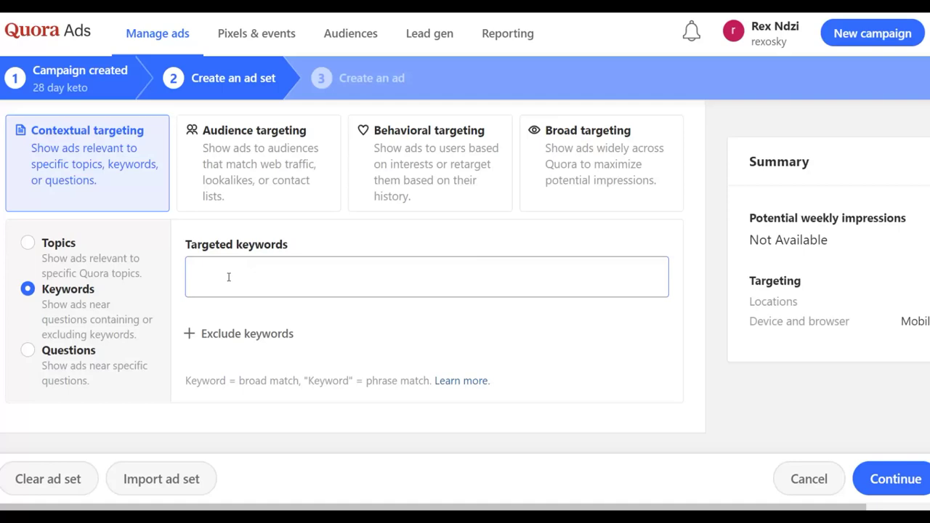
type("keto ")
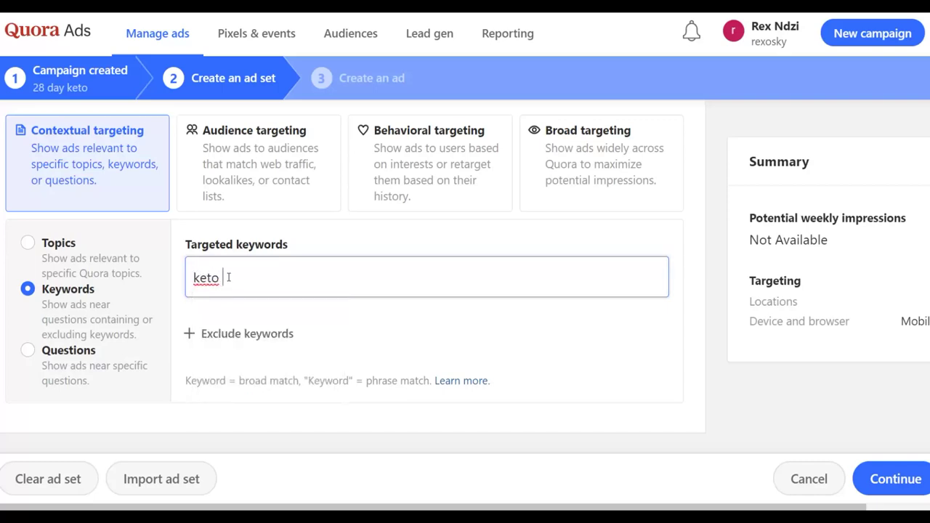
type("diet")
key("Return")
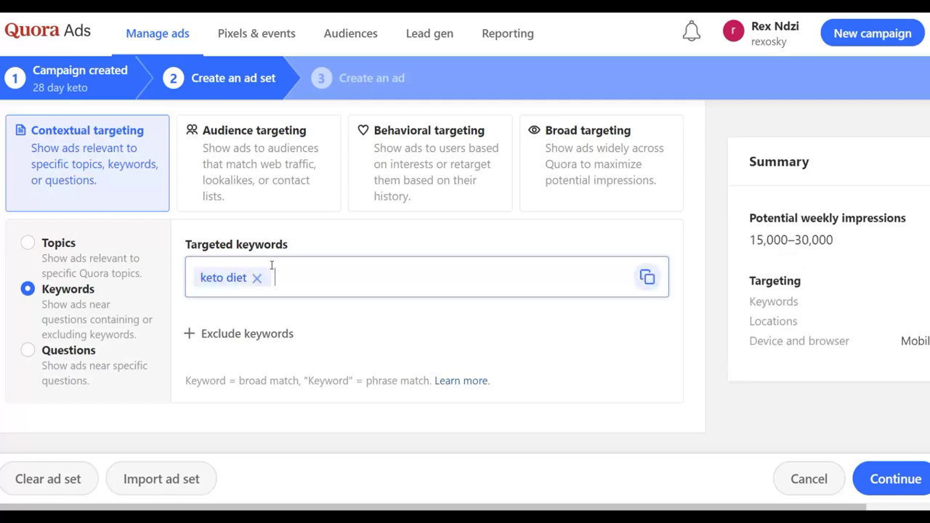
- Add the targeted keywords "keto weightloss", "lose weight" and "lose belly fat"
type("keto weightloss")
key("Return")
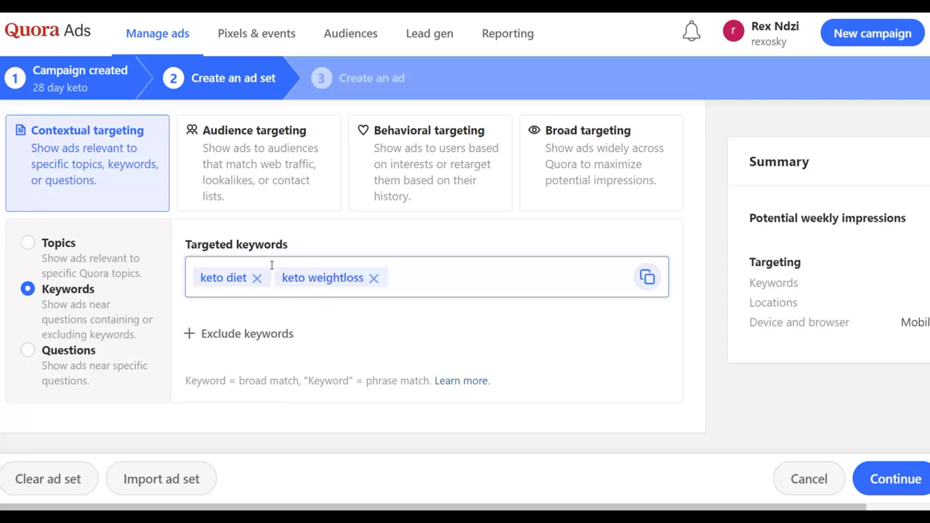
type("lose weight")
key("Return")
type("los")
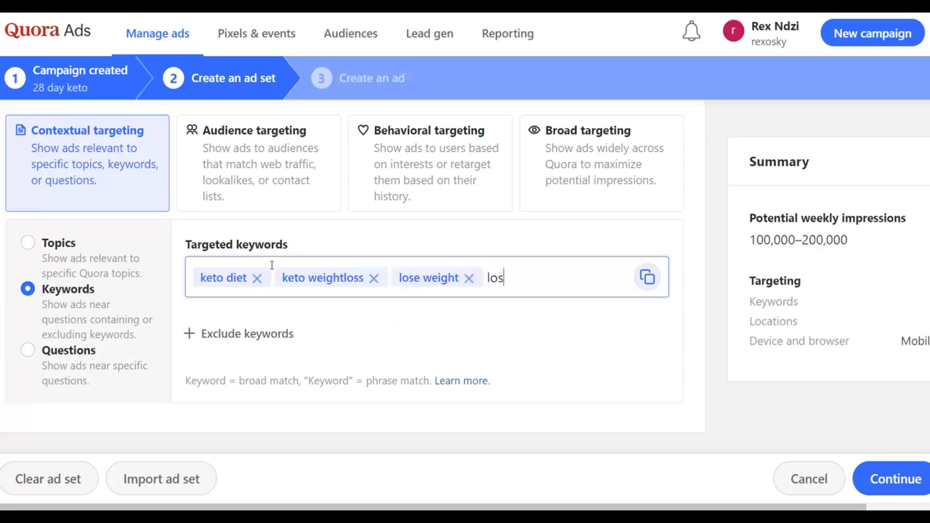
type("e belly fat")
key("Return")
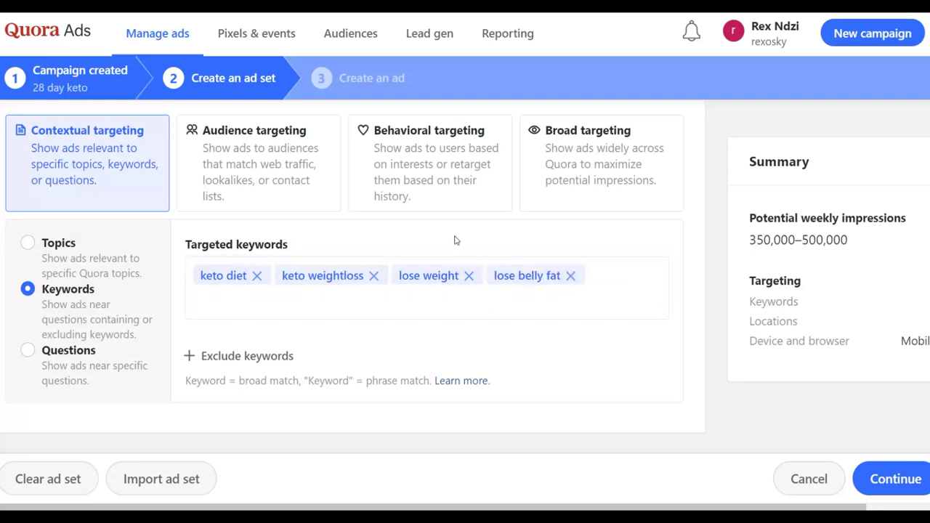
left_click(206, 305)
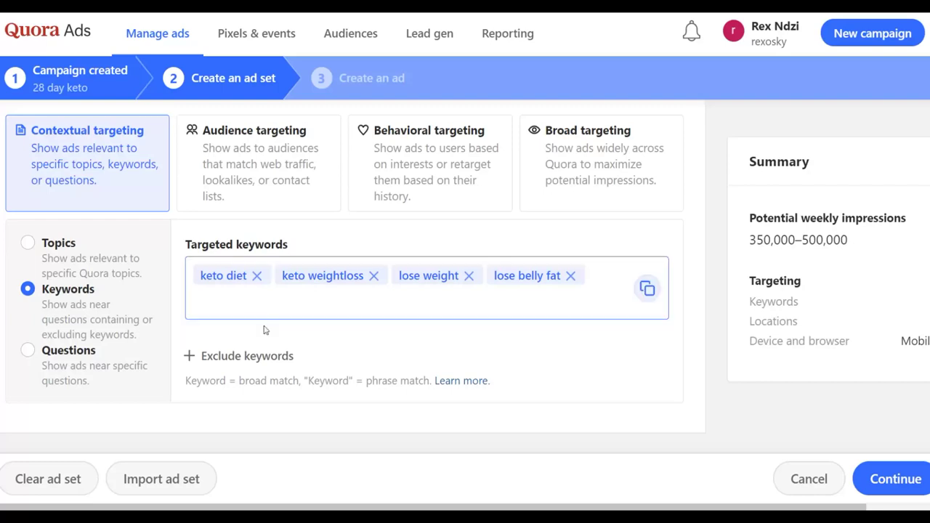
left_click(711, 316)
left_click(523, 301)
- Review the additional targeting options for device and browser, gender, excluded questions and excluded audiences
scroll(523, 301, "down", 5)
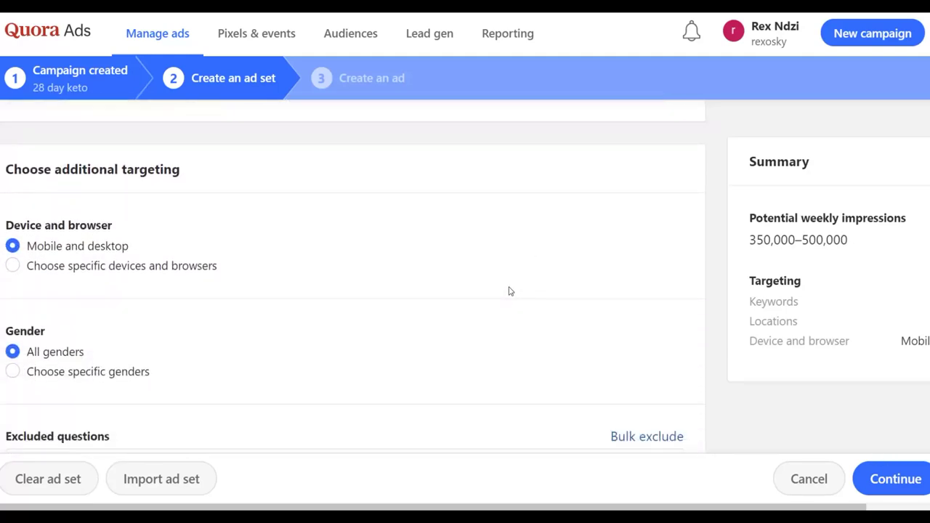
scroll(509, 290, "up", 1)
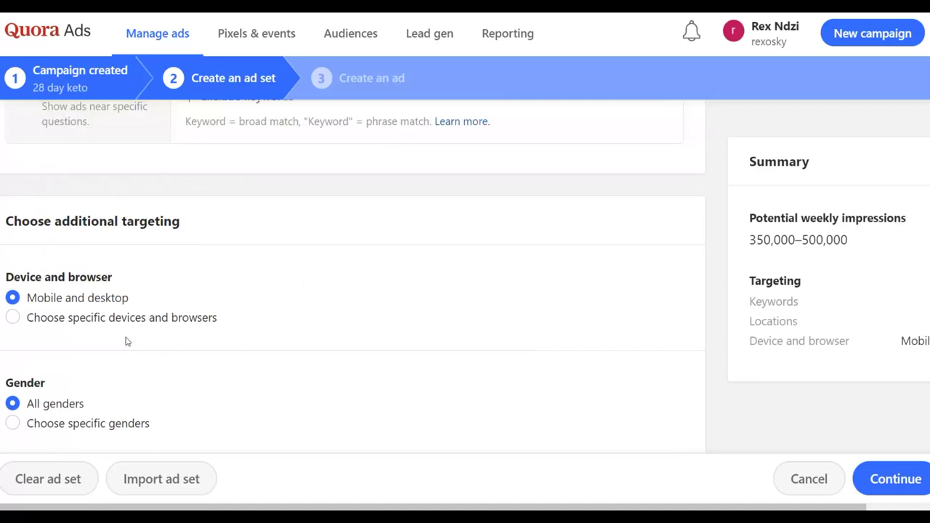
scroll(218, 188, "down", 2)
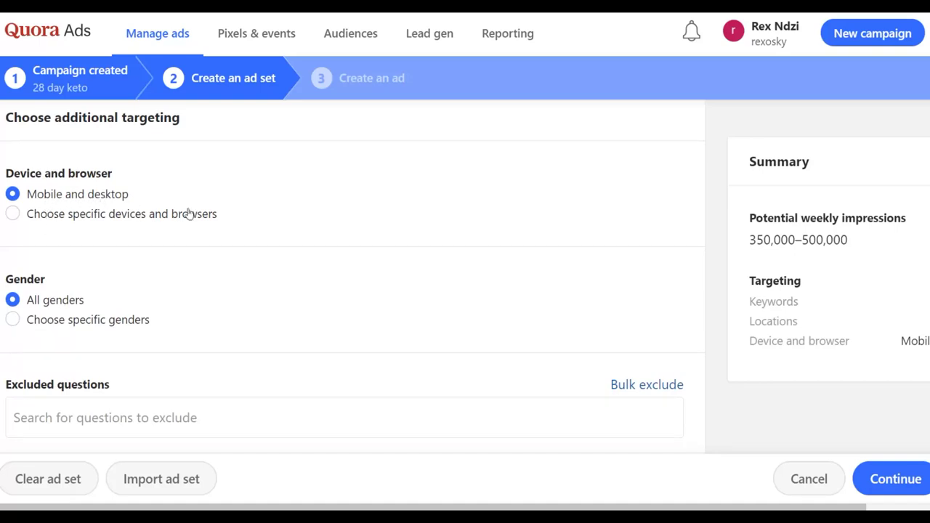
scroll(207, 213, "down", 1)
scroll(206, 212, "down", 1)
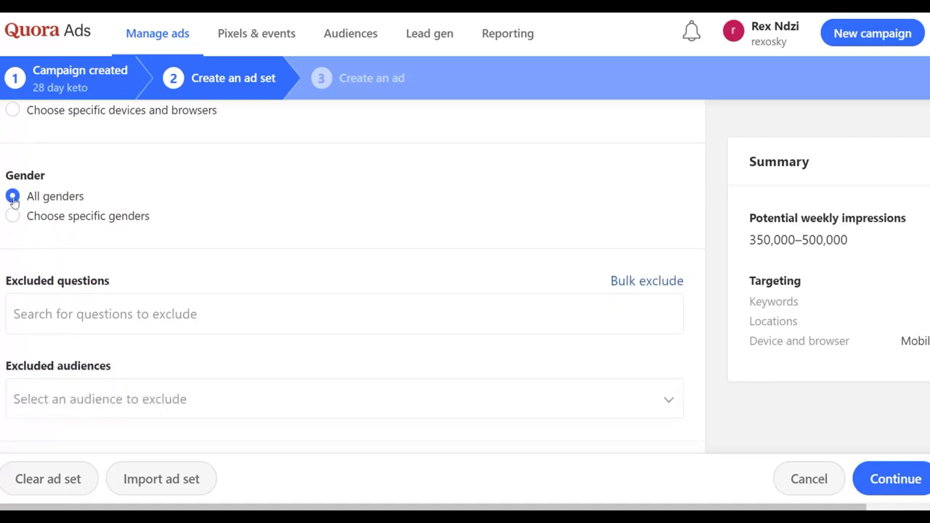
scroll(63, 229, "down", 1)
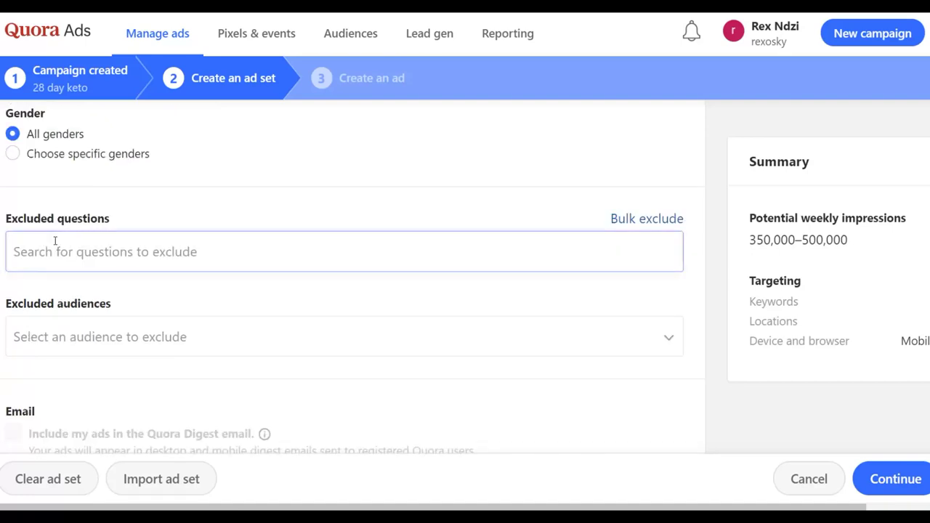
scroll(54, 240, "down", 4)
scroll(55, 241, "down", 1)
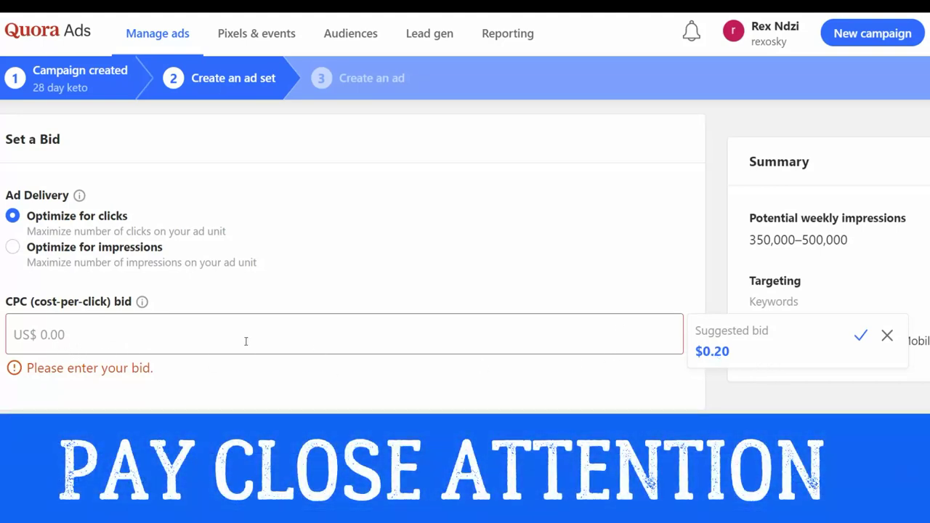
- Set the cost-per-click bid to US$0.20 with delivery optimized for clicks, and proceed to ad creation
left_click(111, 342)
left_click(58, 356)
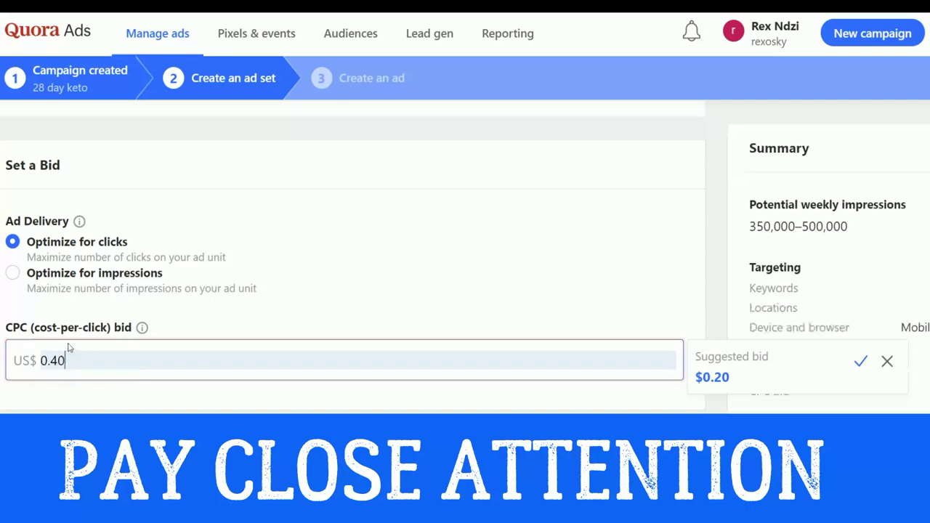
left_click(60, 358)
key("BackSpace")
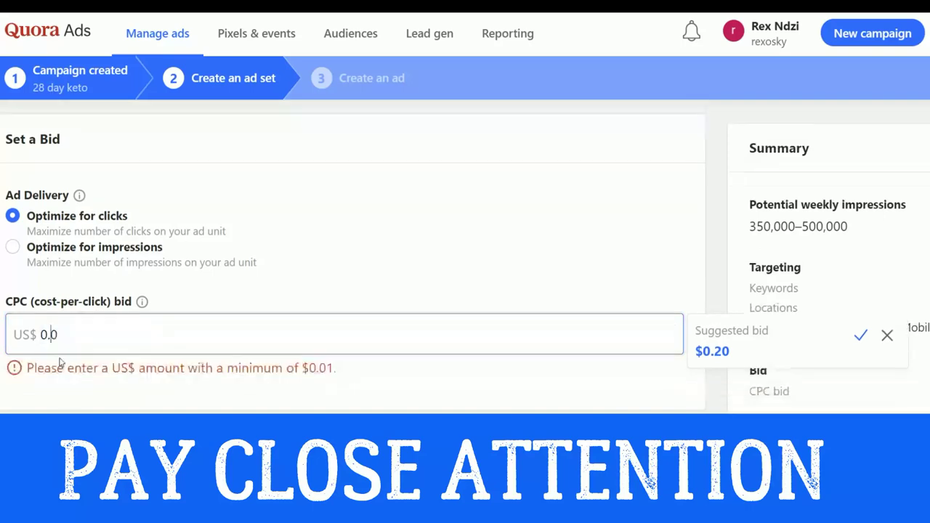
type("2")
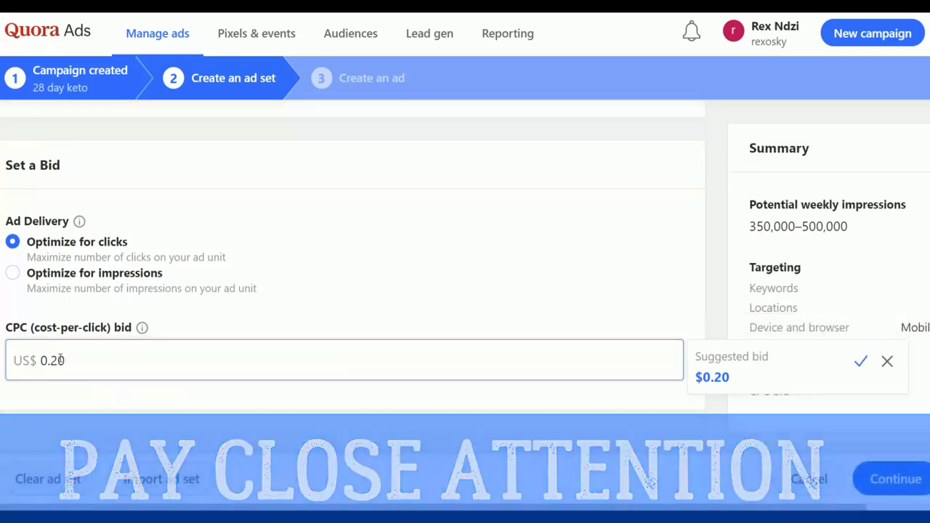
left_click(386, 303)
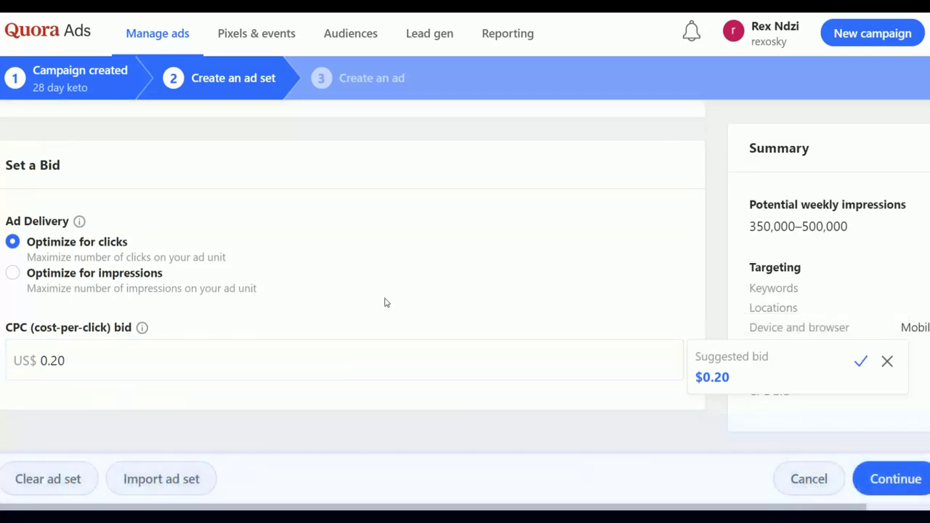
left_click(896, 480)
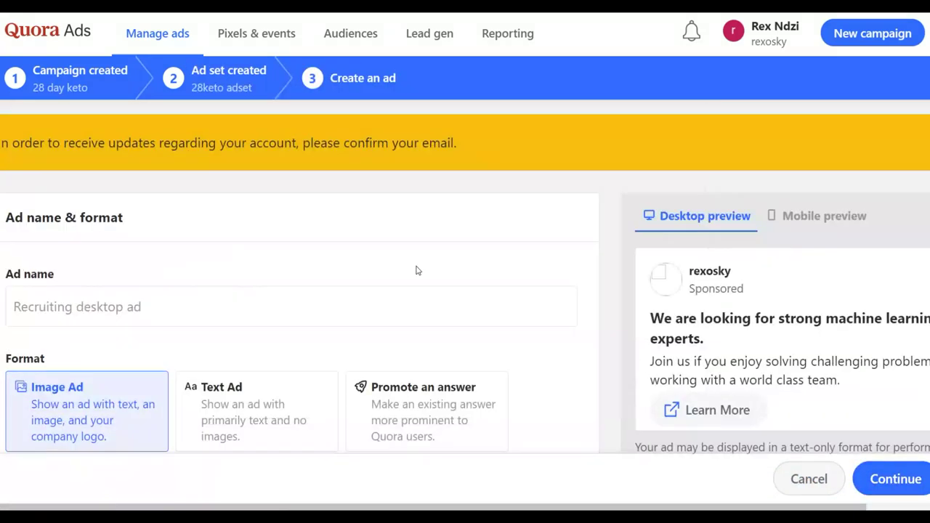
- Review the ad format options and switch to the Quora home feed to examine how sponsored image ads are laid out
scroll(417, 271, "down", 2)
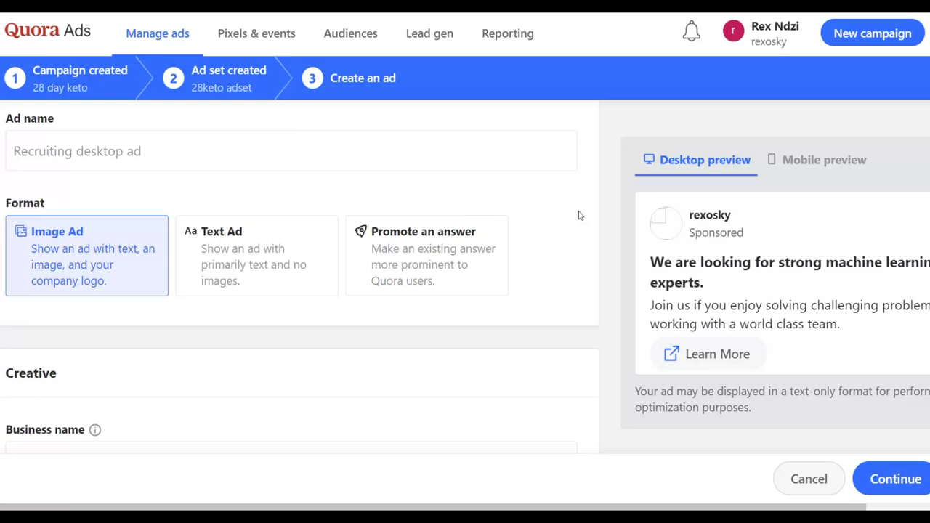
scroll(232, 262, "down", 2)
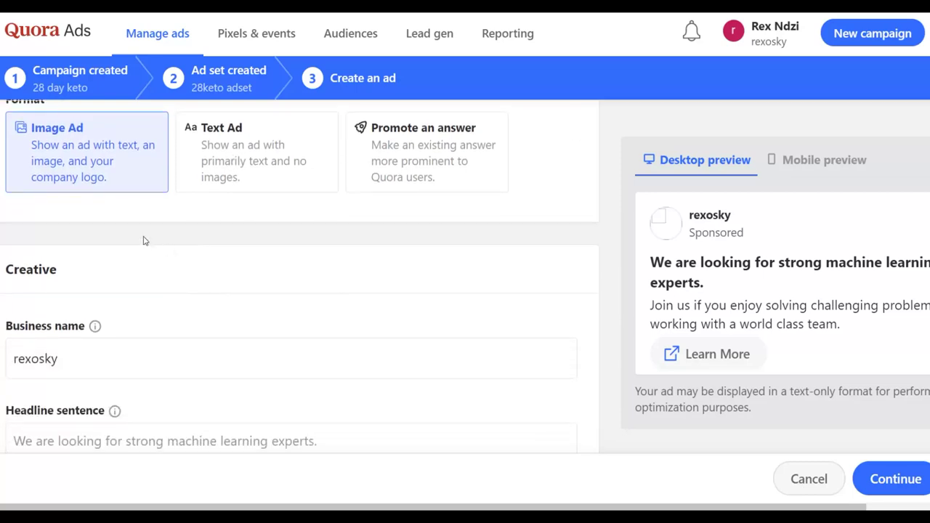
scroll(143, 240, "up", 1)
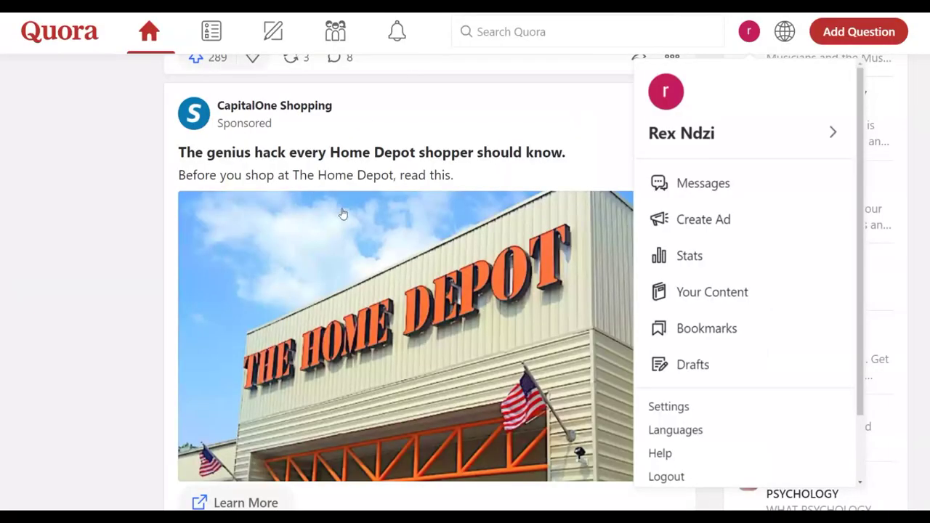
scroll(341, 261, "down", 1)
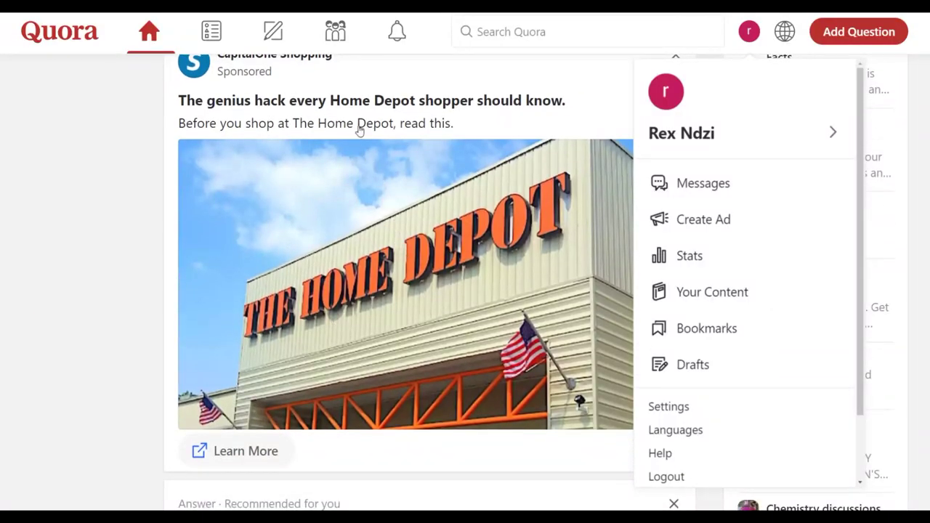
left_click(120, 175)
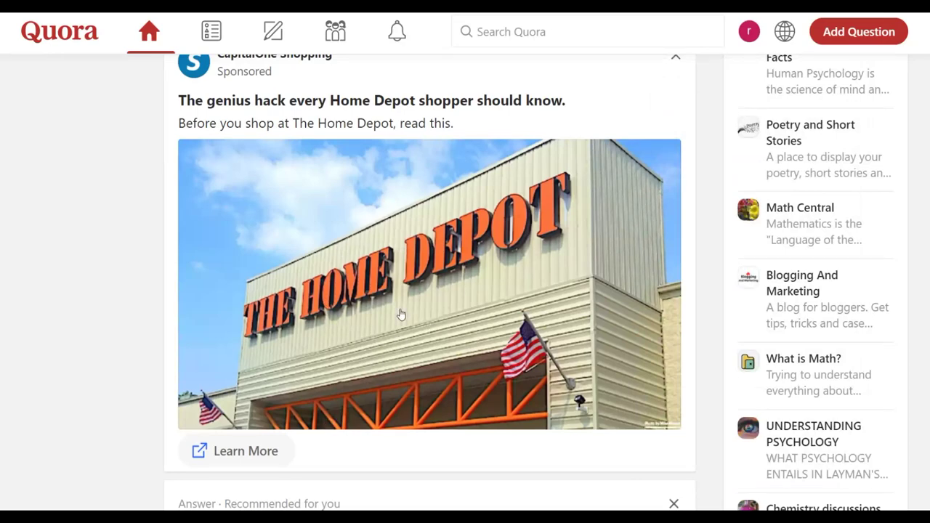
scroll(400, 314, "down", 6)
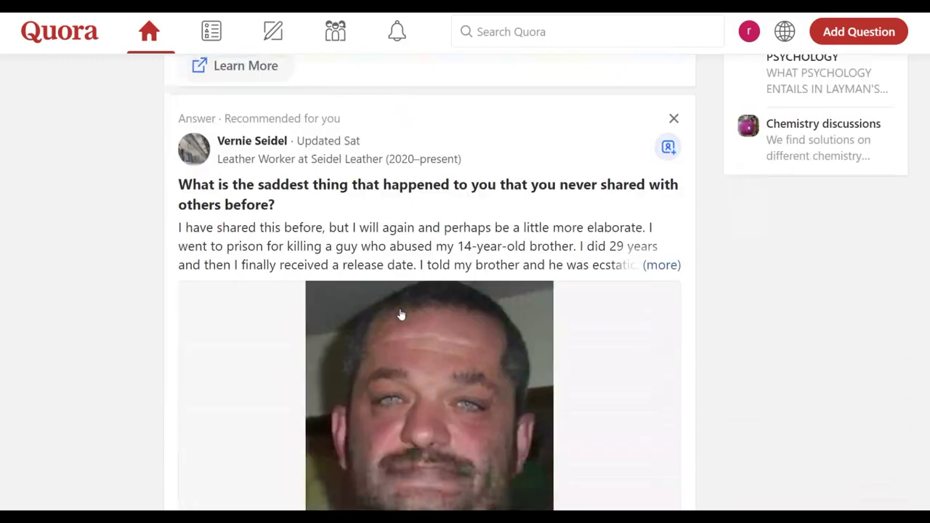
scroll(400, 314, "down", 10)
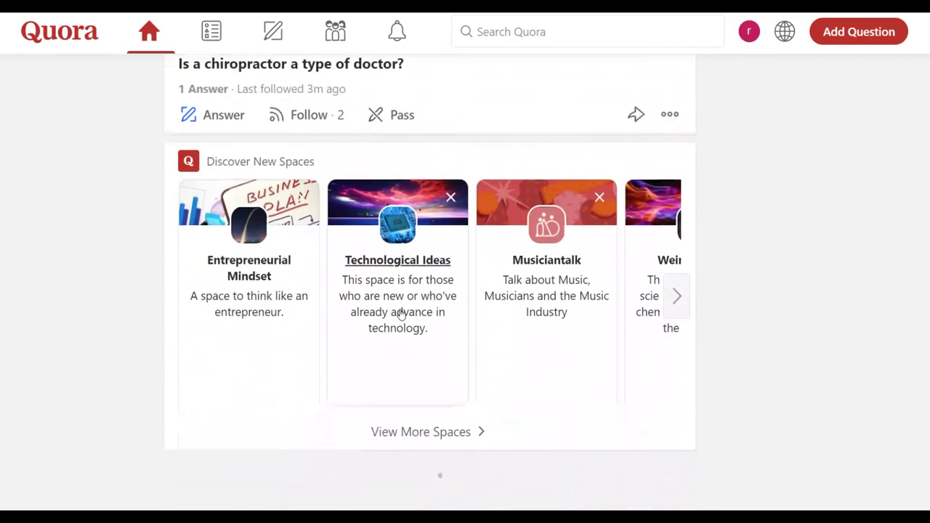
scroll(401, 314, "down", 4)
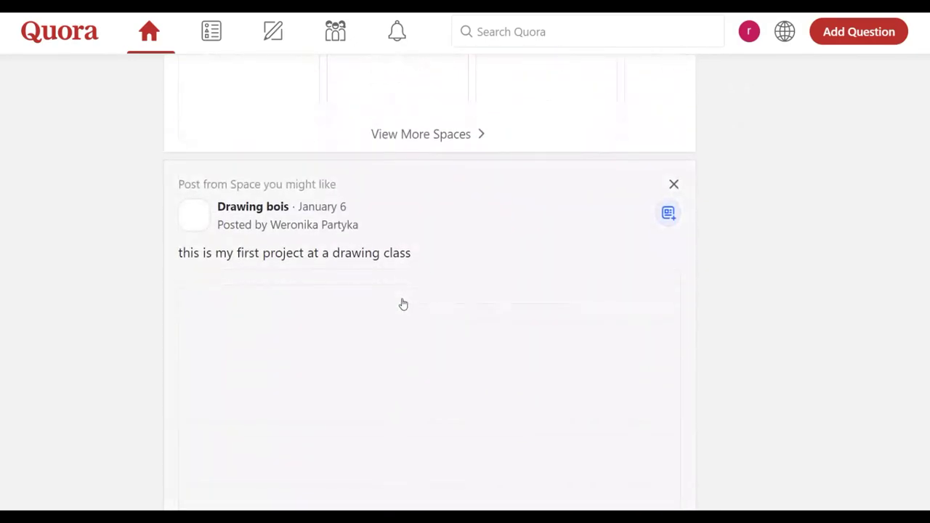
scroll(622, 314, "up", 2)
scroll(622, 314, "down", 20)
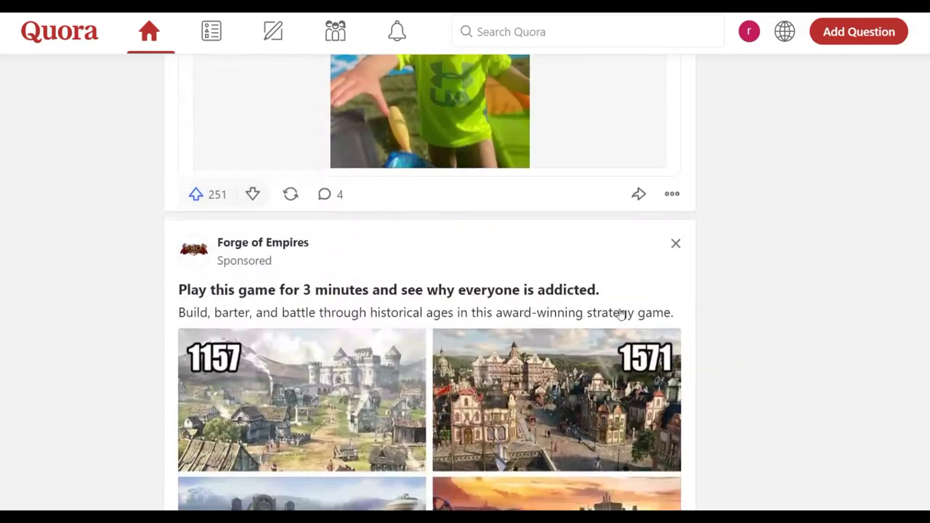
scroll(621, 314, "up", 3)
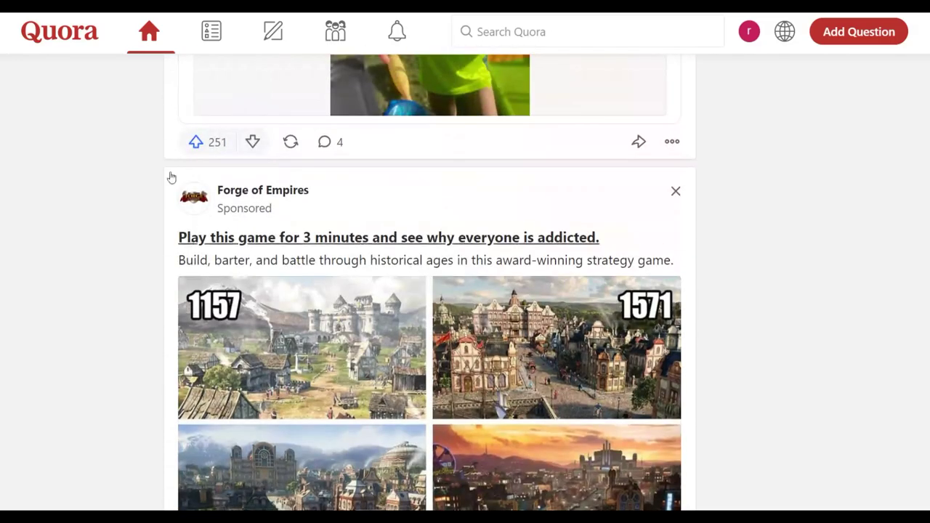
scroll(438, 251, "down", 12)
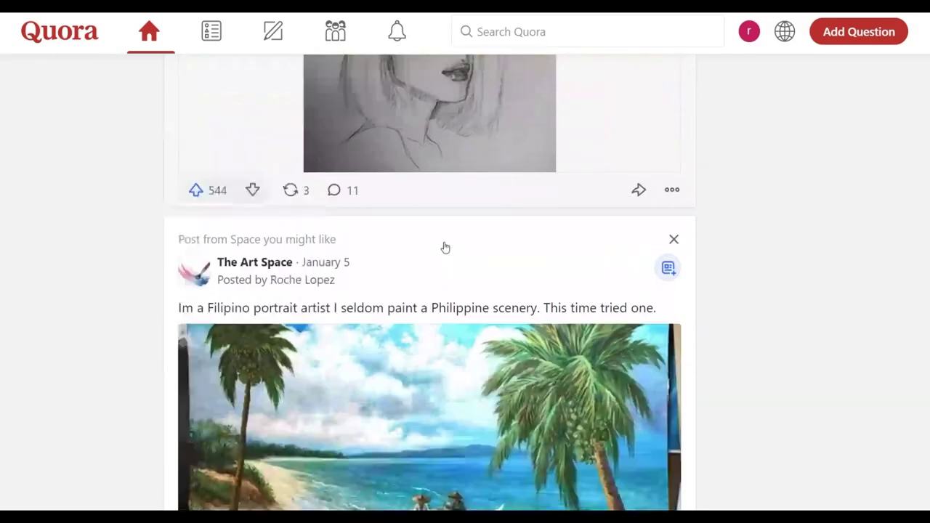
scroll(446, 248, "down", 12)
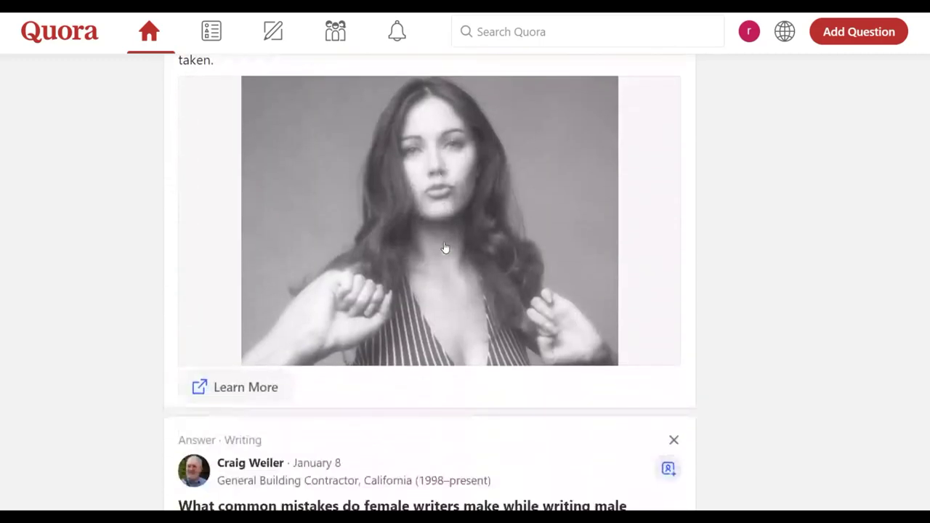
scroll(446, 247, "up", 2)
scroll(445, 248, "up", 1)
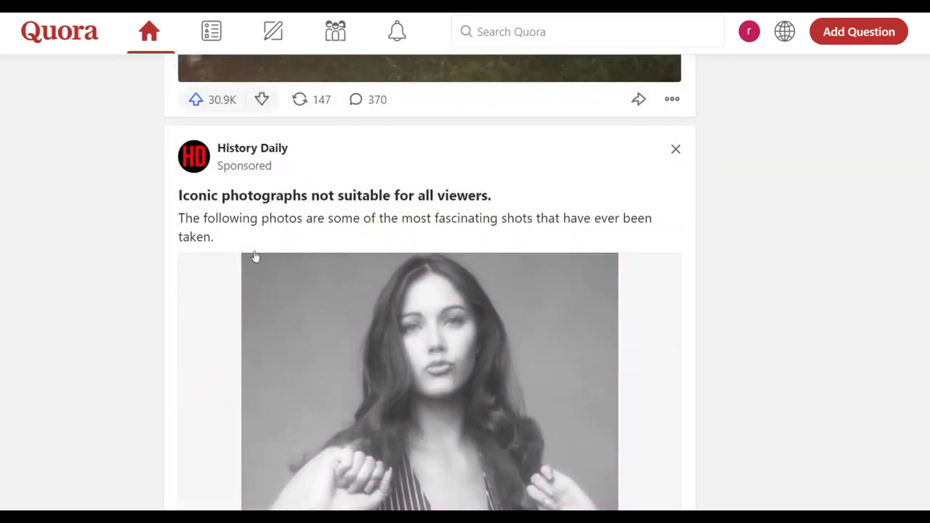
scroll(302, 264, "down", 4)
scroll(306, 265, "down", 12)
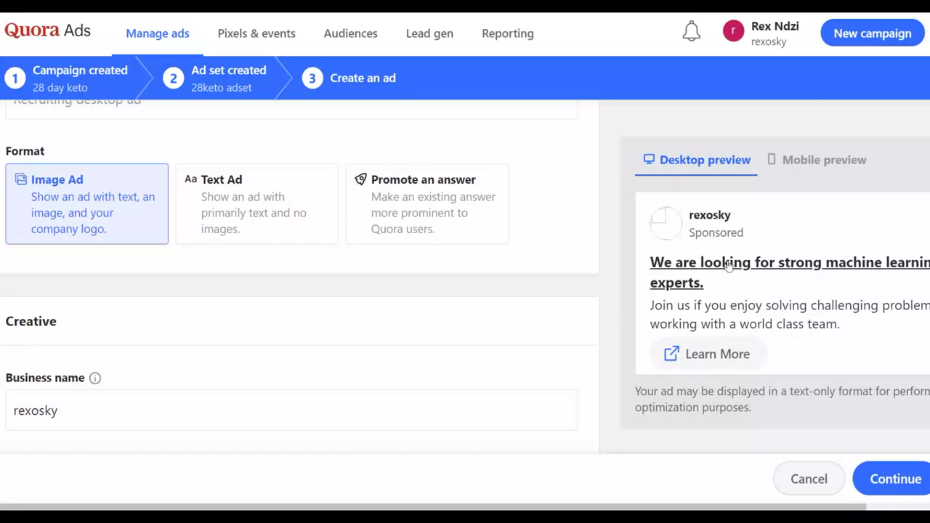
- Change the ad format to Text Ad in Quora Ads and check its desktop preview
left_click(241, 205)
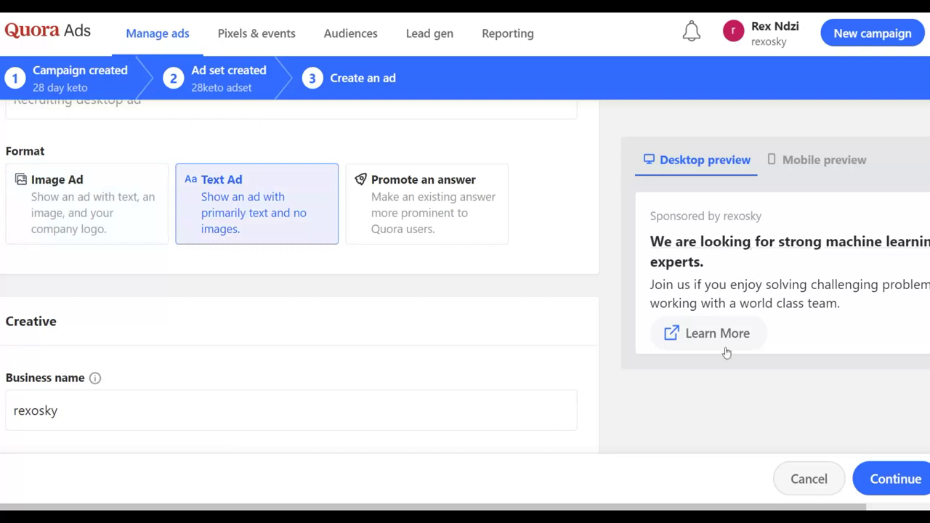
scroll(751, 501, "right", 2)
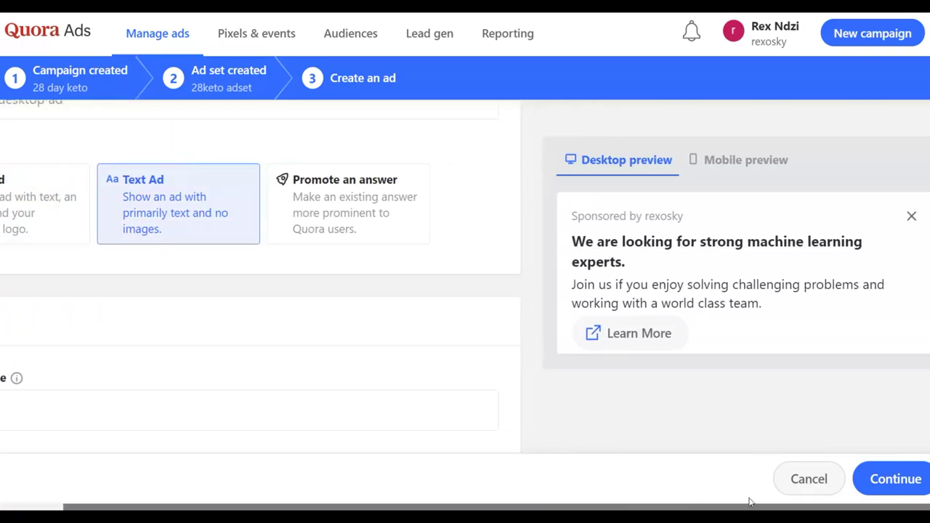
scroll(751, 502, "left", 2)
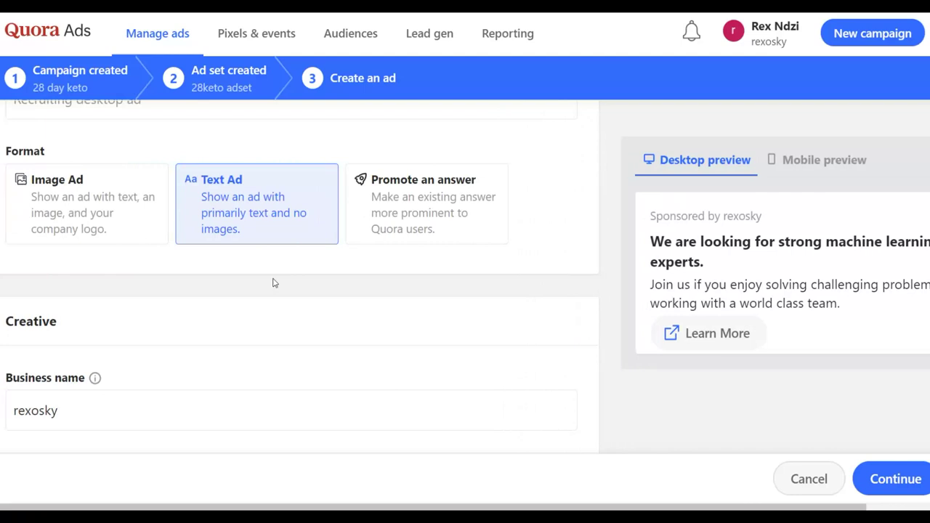
scroll(275, 283, "down", 1)
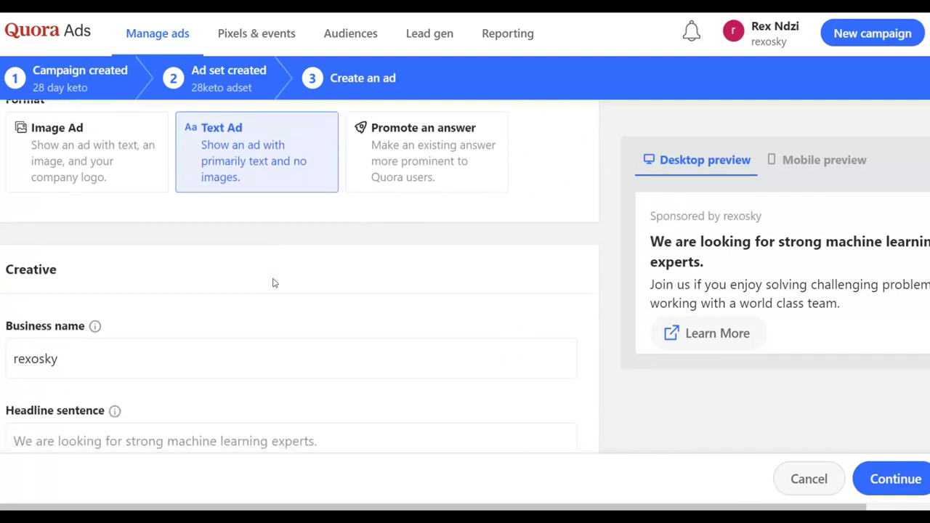
scroll(228, 230, "down", 1)
scroll(225, 214, "up", 3)
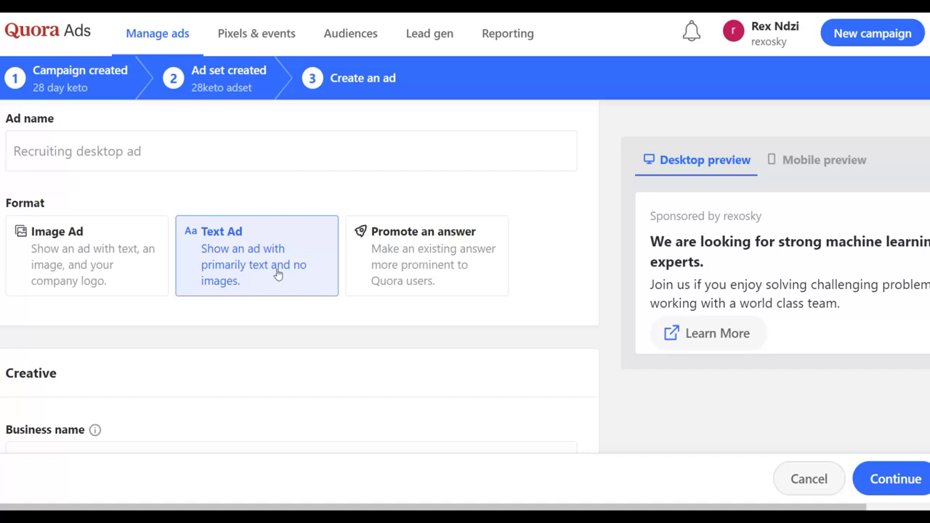
- Name the ad "28 day adroup"
left_click(178, 148)
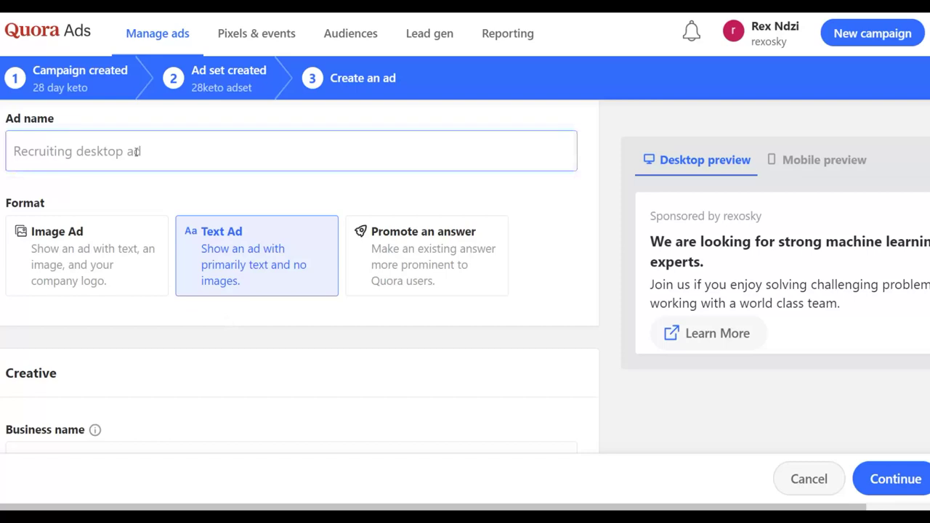
left_click(52, 148)
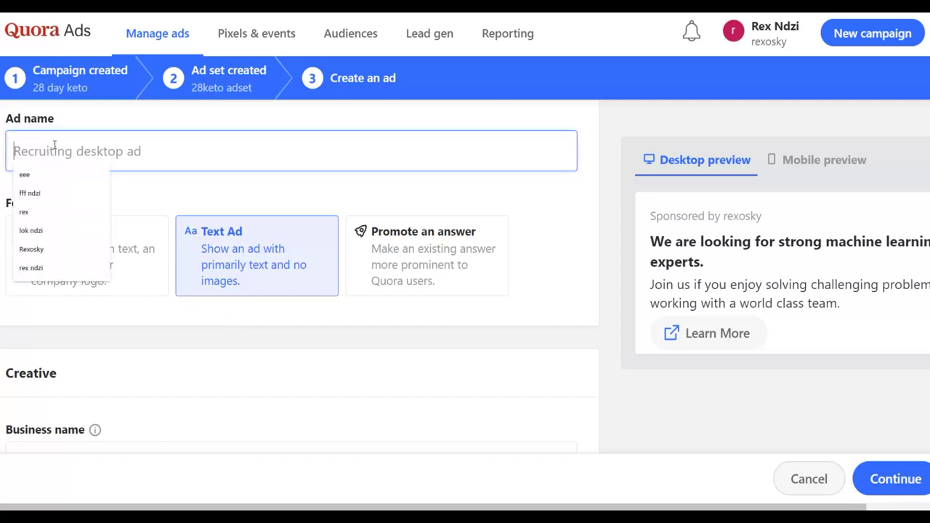
type("28")
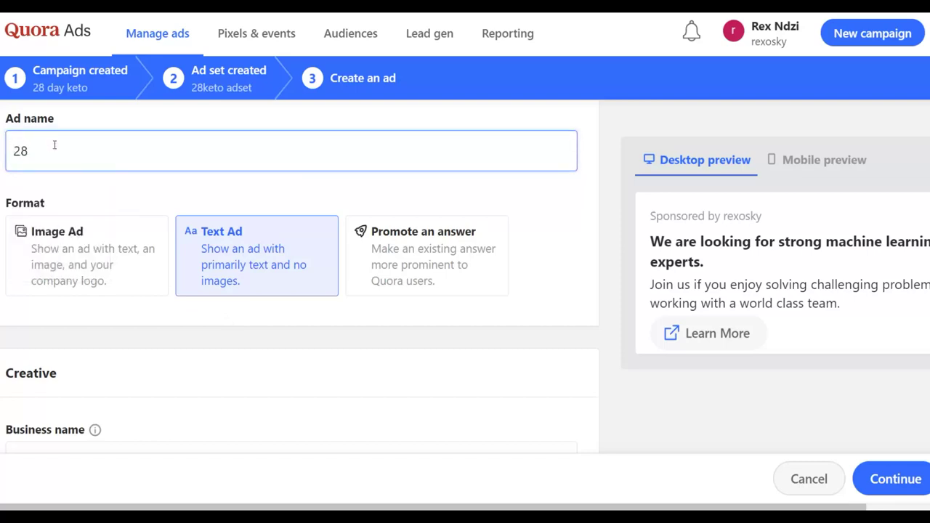
type("day ag")
key("BackSpace")
type("droup")
- Try changing the business name by appending "vvv", and remove the added letters
scroll(154, 174, "down", 3)
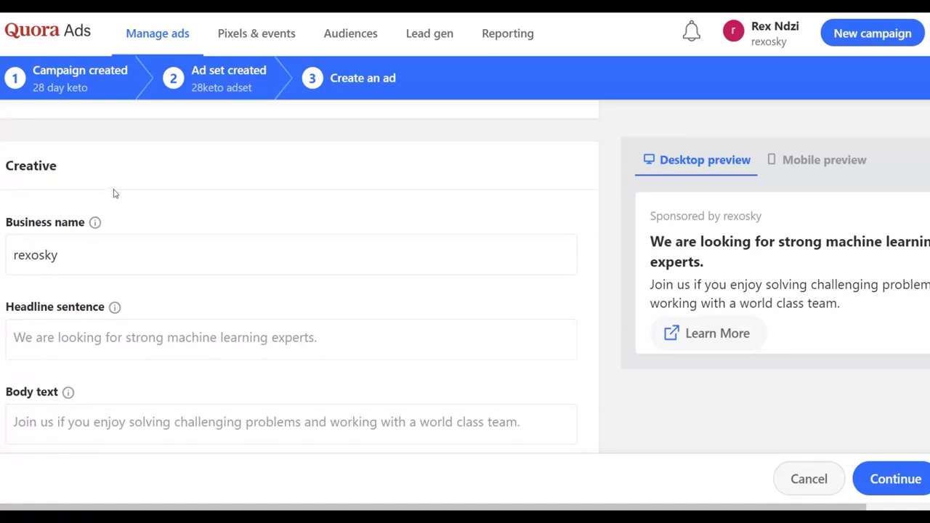
scroll(113, 194, "down", 1)
left_click(46, 204)
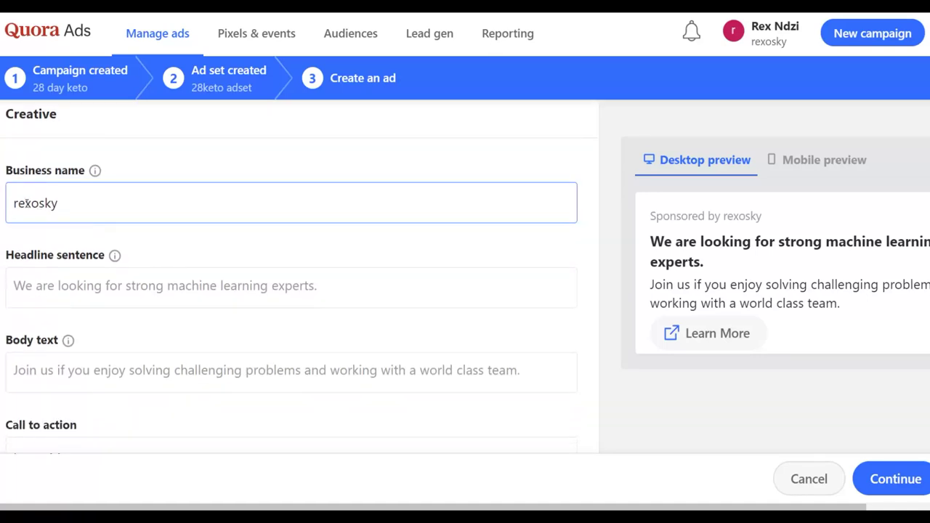
left_click(744, 207)
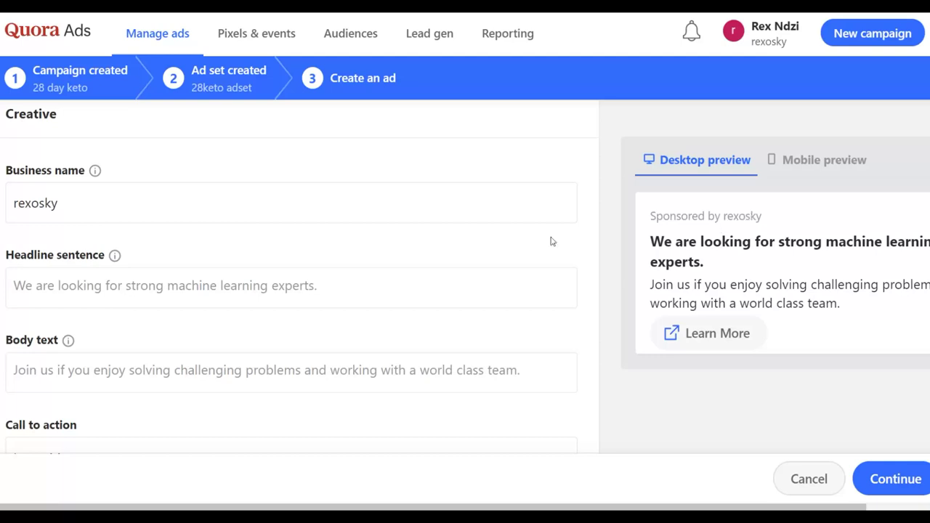
left_click(70, 207)
type("vvv")
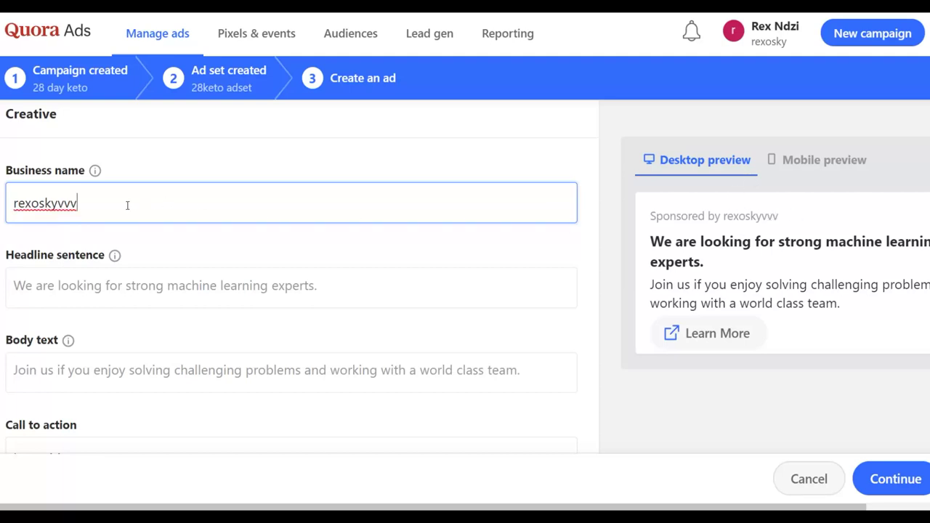
left_click_drag(58, 203, 87, 204)
key("BackSpace")
- Write the headline sentence "Join the 28 day keto challenge.", accepting the grammar suggestion for its capitalization and closing period
scroll(181, 187, "down", 3)
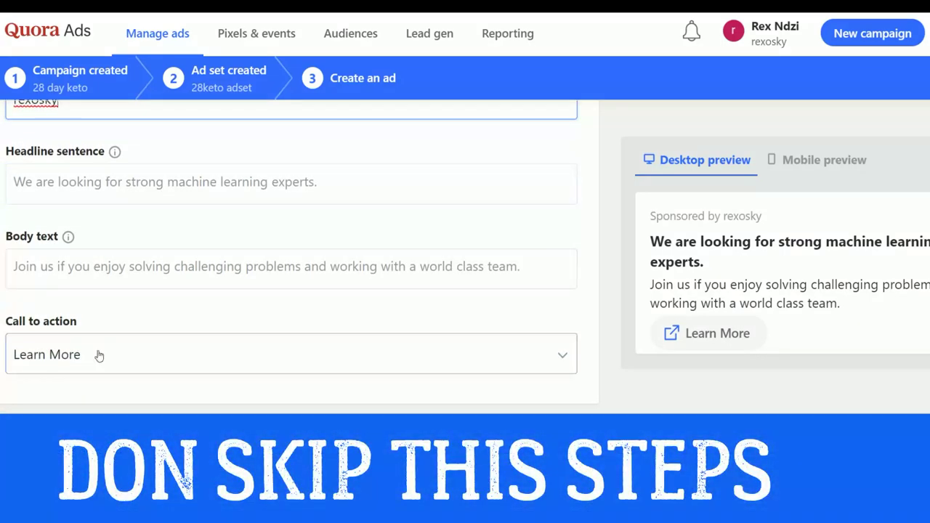
scroll(119, 264, "up", 2)
left_click(116, 247)
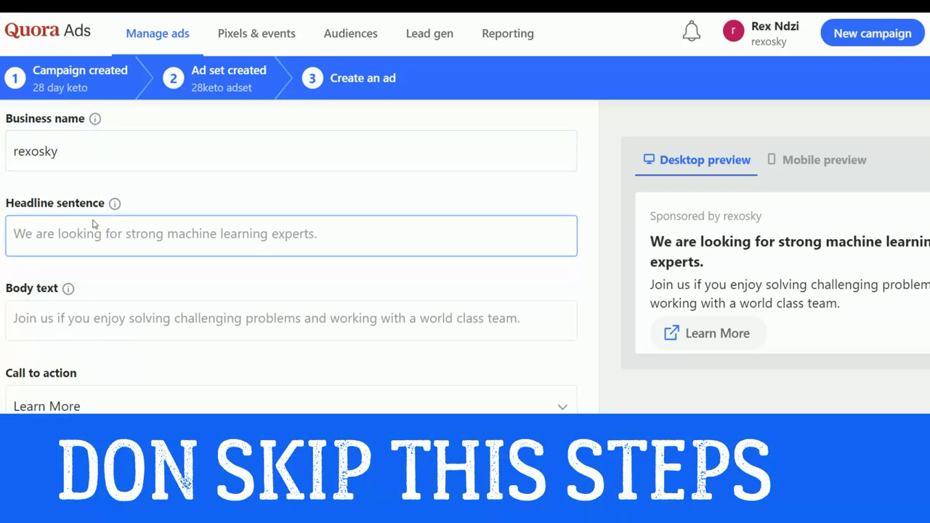
type("jo")
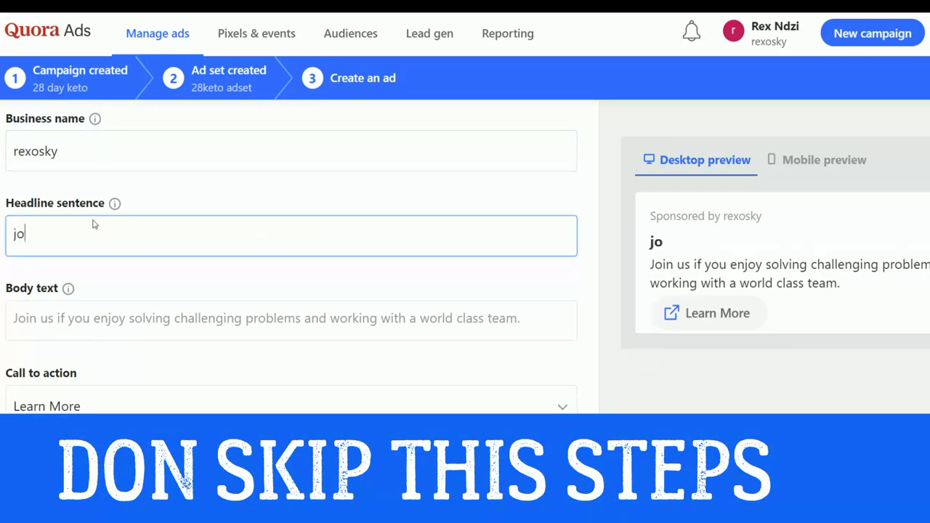
type("in the")
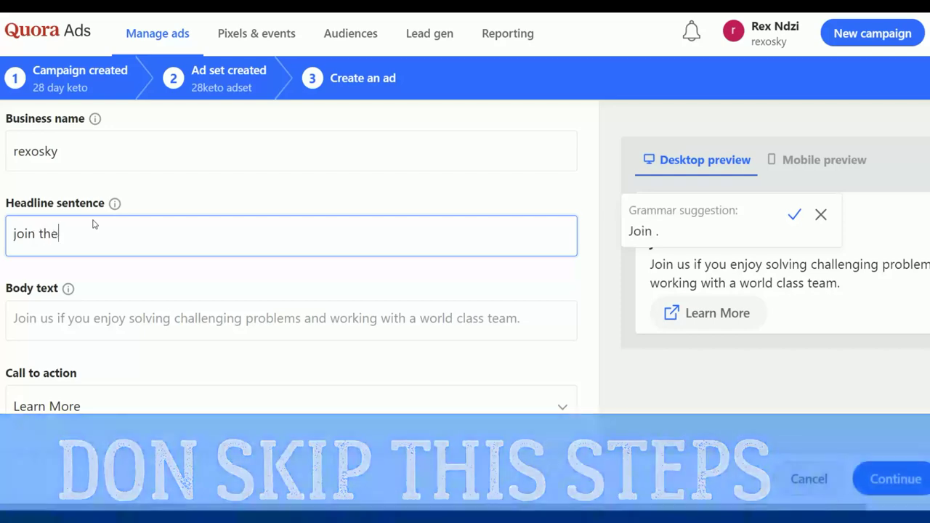
type(" 28 day")
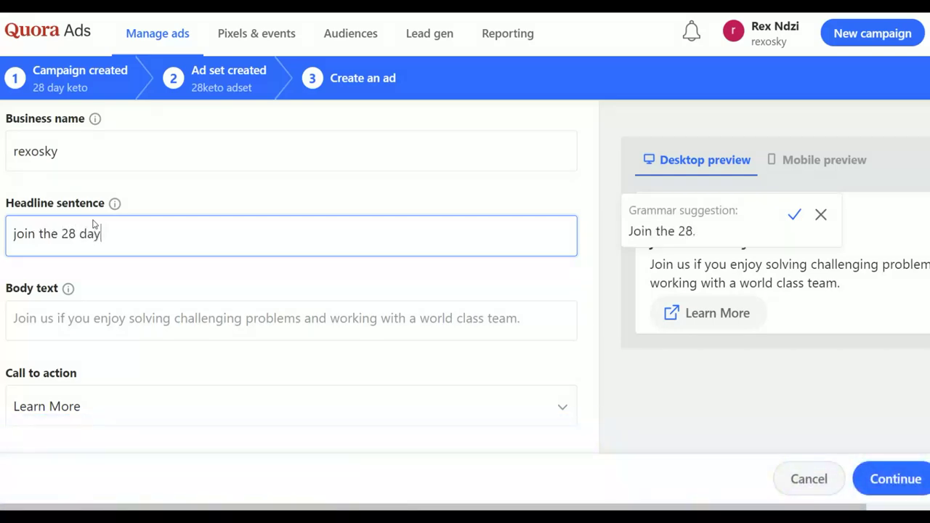
type(" keto challenge")
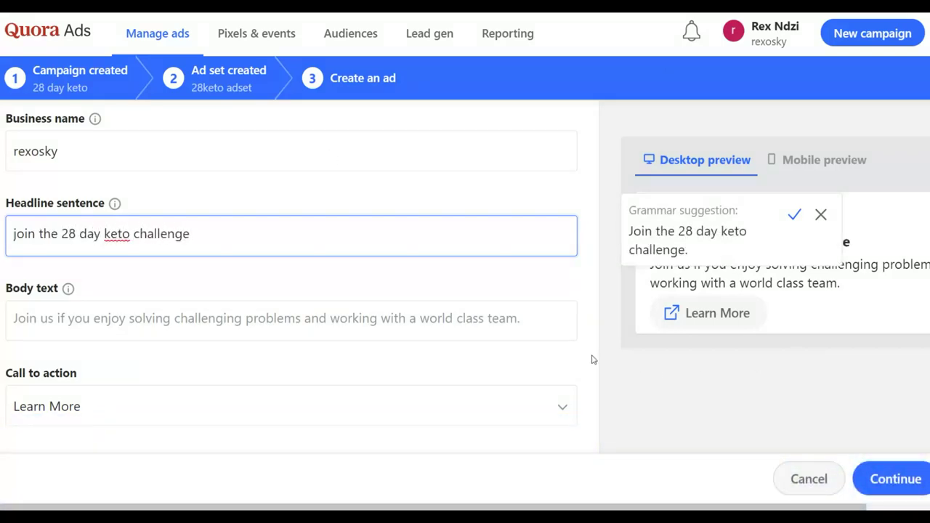
left_click(92, 319)
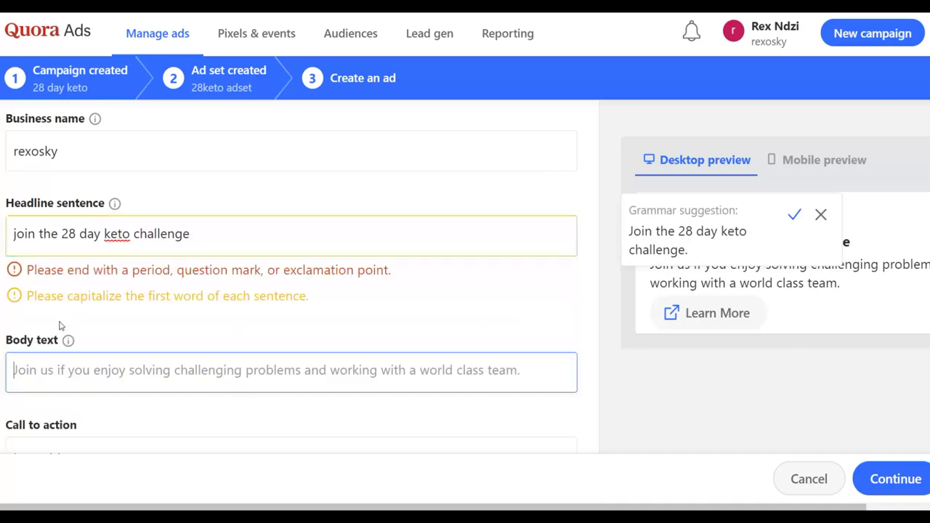
left_click(795, 214)
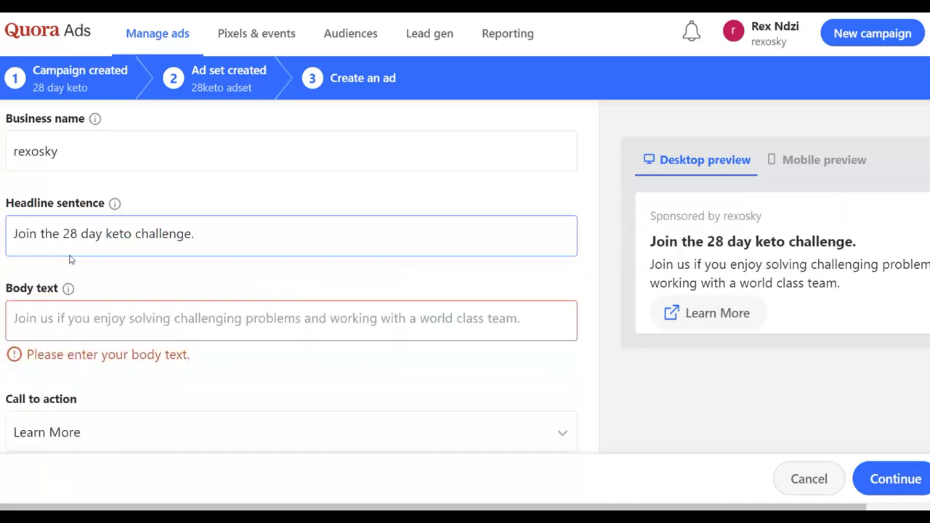
- Copy the sentence from "easy-to-follow plan" to "long-term" on the 28-Day Keto Challenge page into the ad's body text, accepting the first grammar suggestion and dismissing the second
scroll(71, 257, "down", 3)
scroll(70, 196, "up", 1)
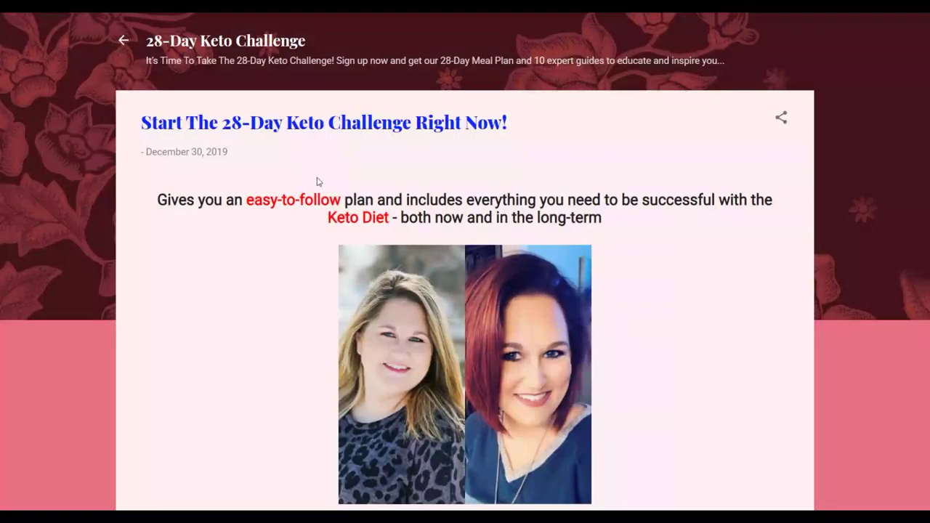
left_click_drag(249, 204, 641, 218)
right_click(614, 202)
left_click(631, 208)
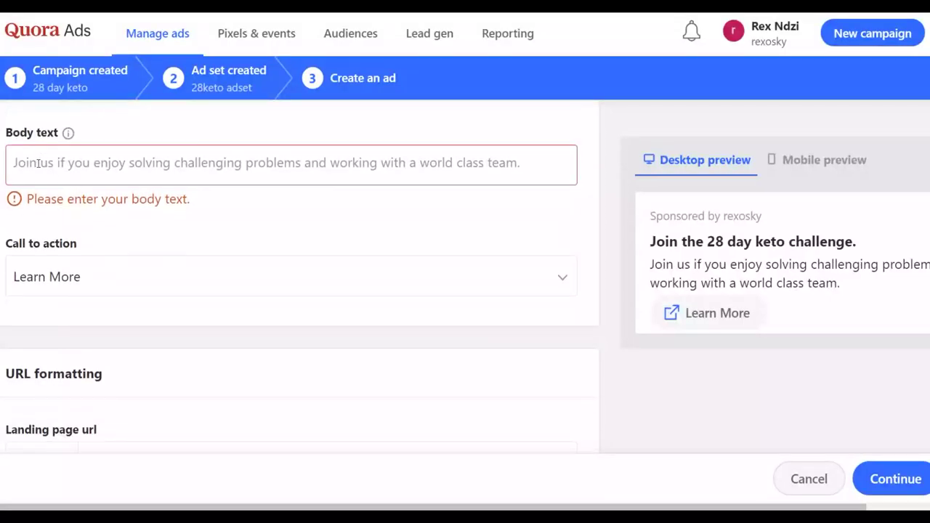
right_click(38, 163)
left_click(77, 244)
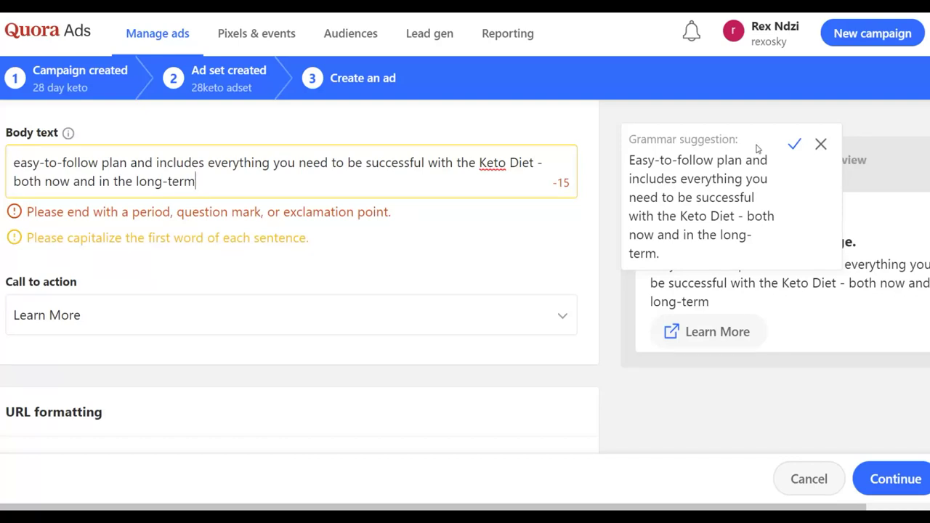
left_click(794, 147)
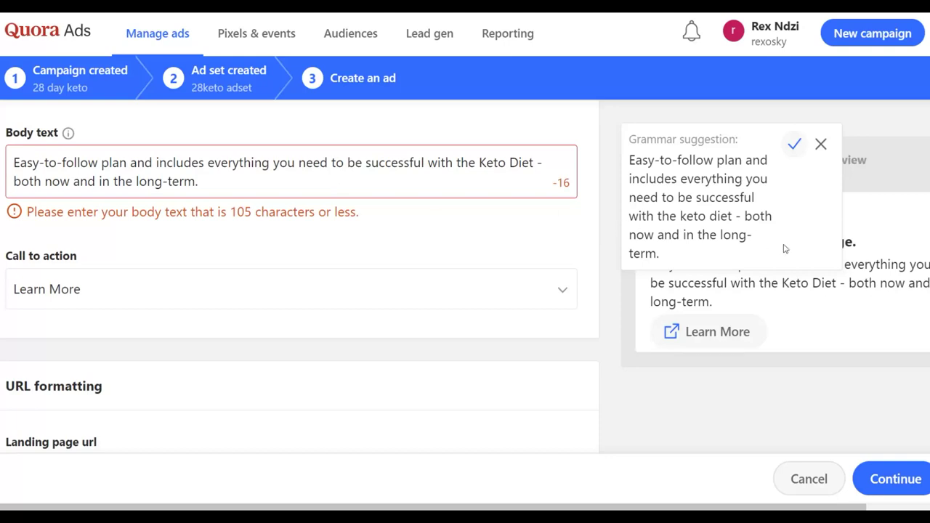
left_click(821, 145)
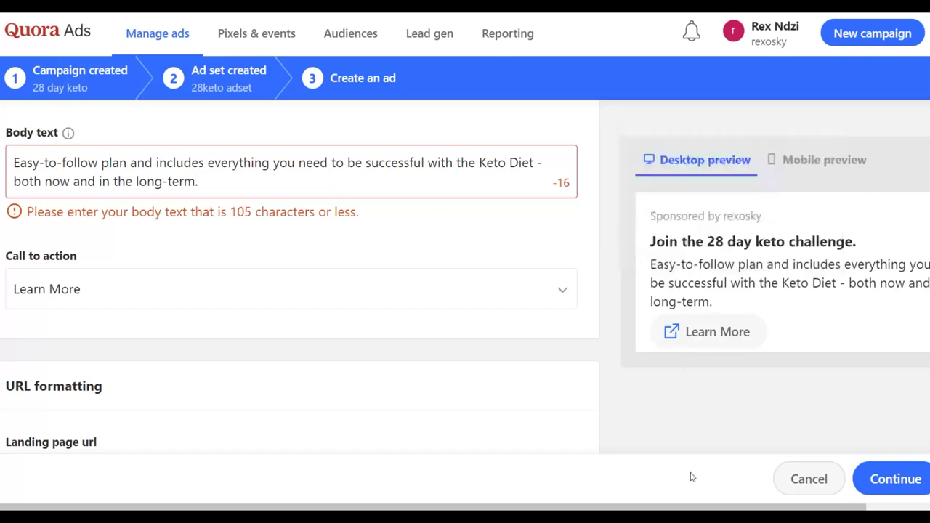
- Check the desktop preview and shorten the body text by deleting "- both now and in the long-term", keeping the closing period
left_click_drag(680, 509, 742, 509)
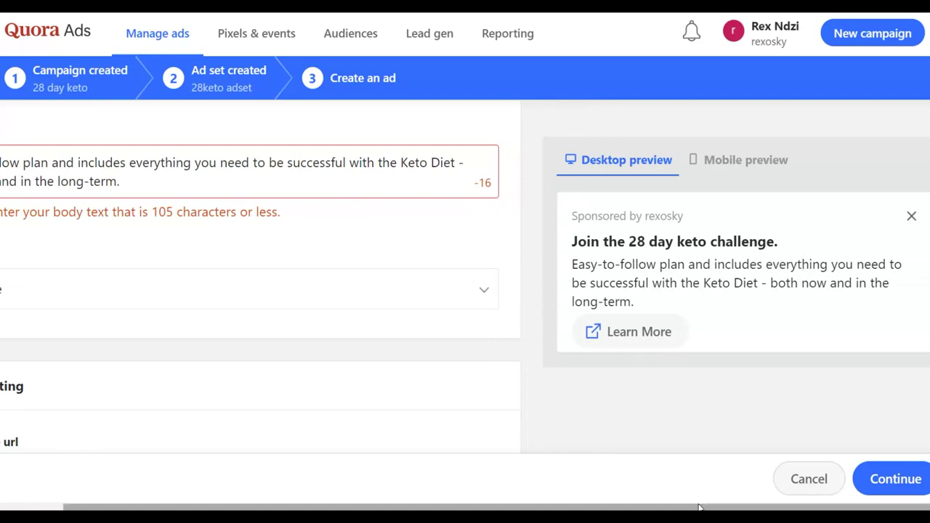
left_click_drag(700, 508, 638, 507)
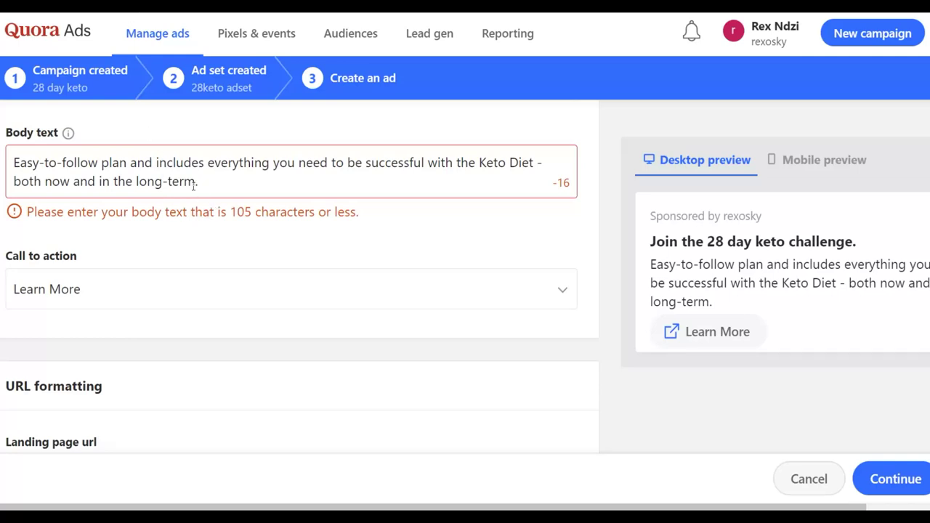
left_click_drag(196, 181, 536, 156)
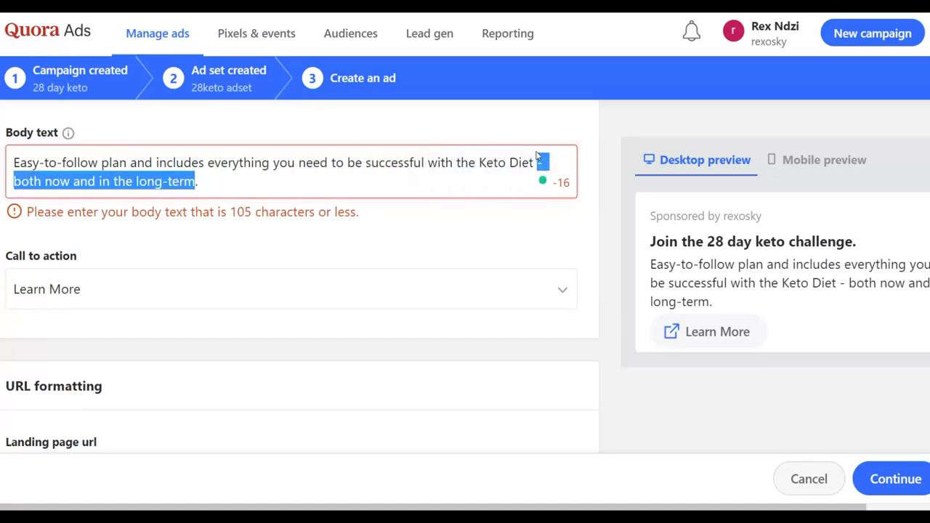
key("BackSpace")
key("BackSpace")
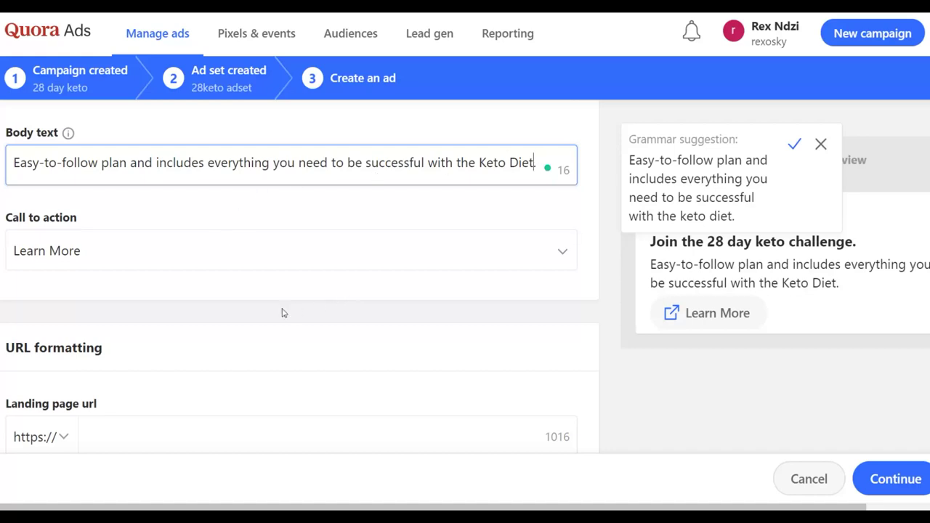
- Select Learn More as the call to action and accept the body text's grammar suggestion with lowercase "keto diet", checking the desktop preview
left_click(567, 254)
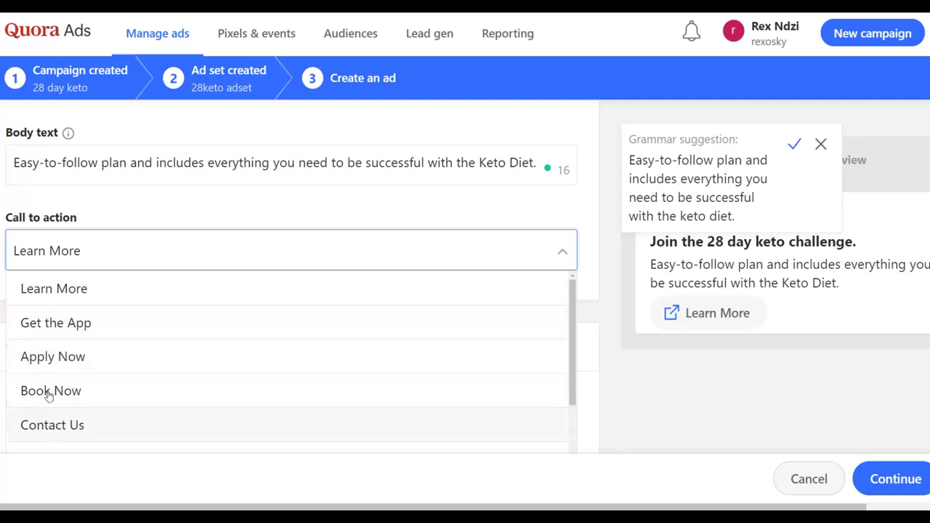
left_click(69, 294)
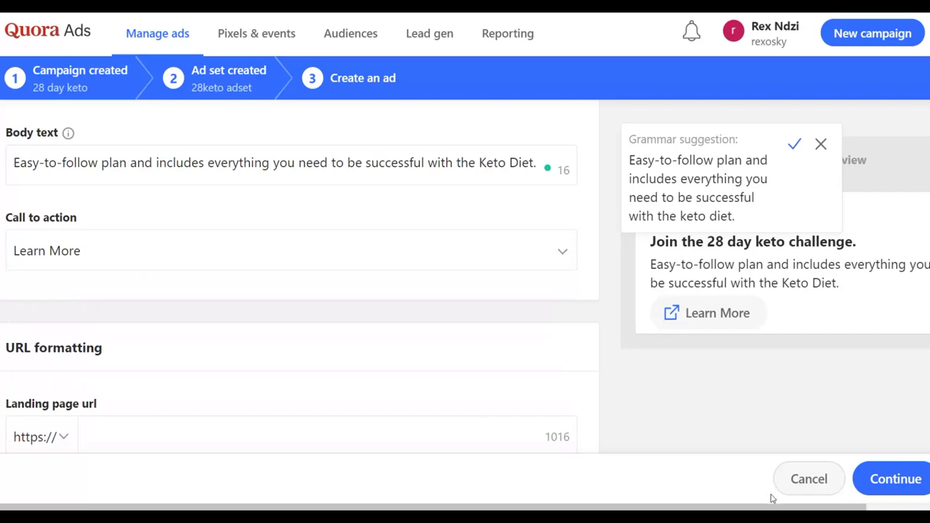
left_click(796, 151)
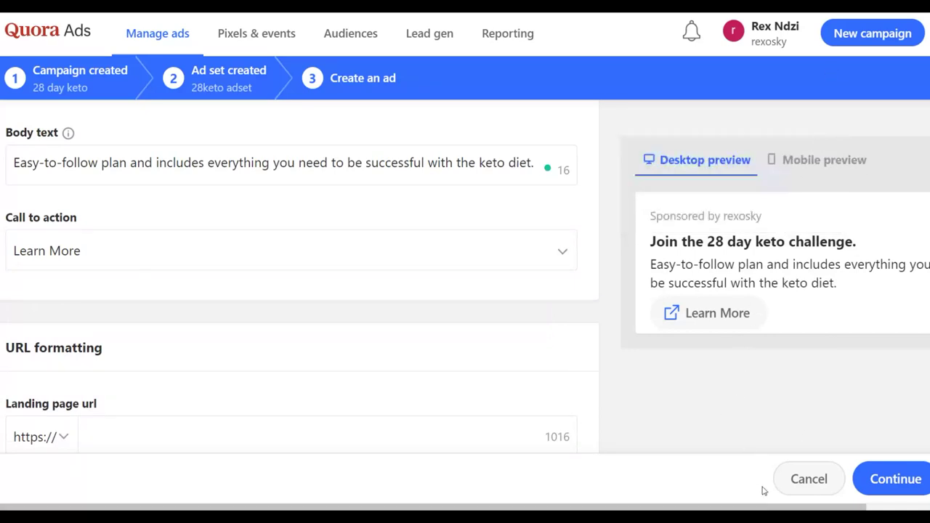
left_click_drag(763, 506, 825, 507)
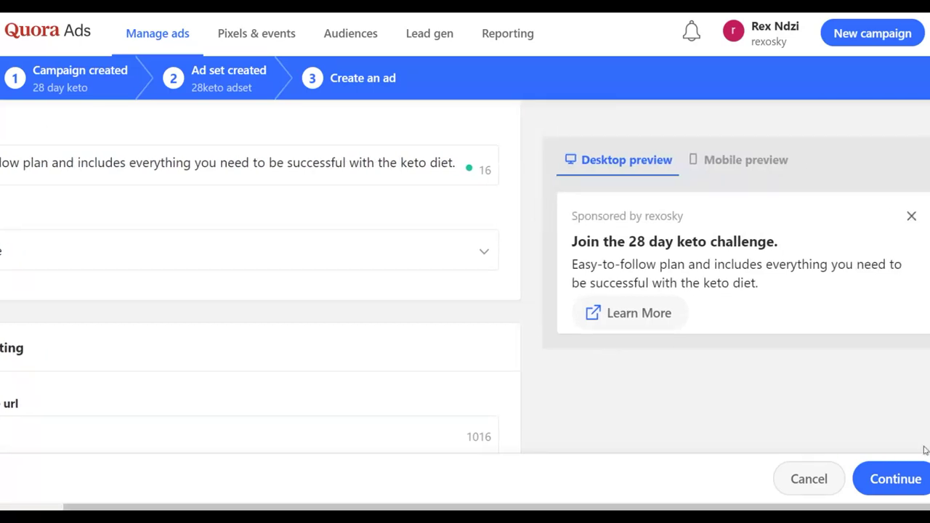
left_click_drag(595, 506, 425, 499)
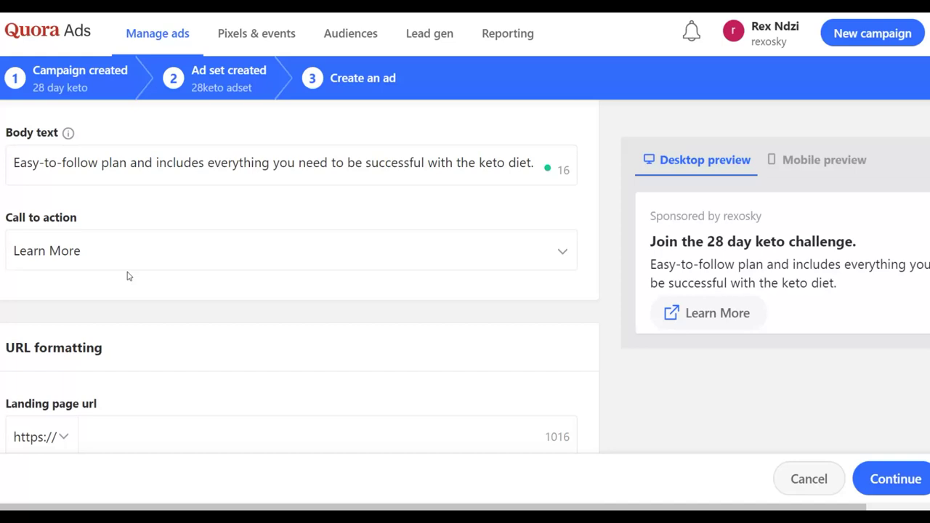
- Copy the web address of the 28-Day Keto Challenge blog page and paste it as the ad's landing page URL
scroll(127, 276, "down", 1)
left_click(94, 352)
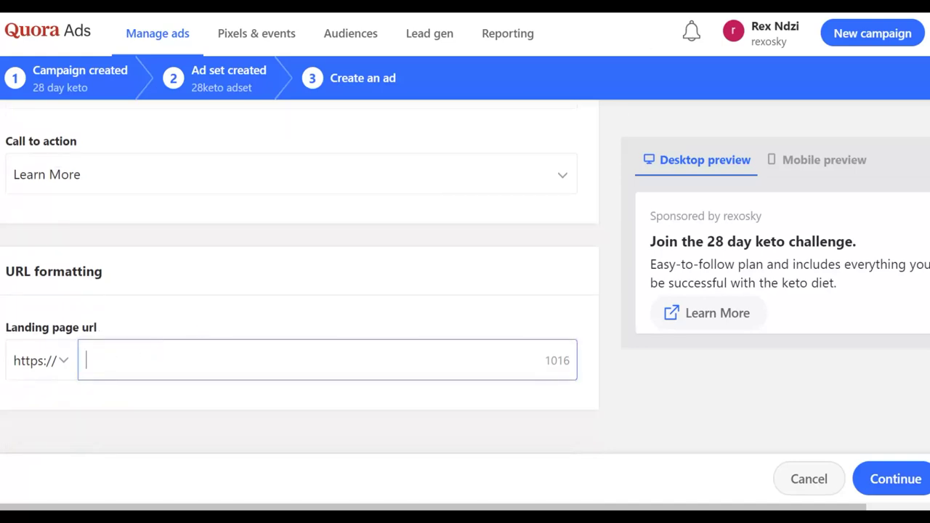
left_click(763, 10)
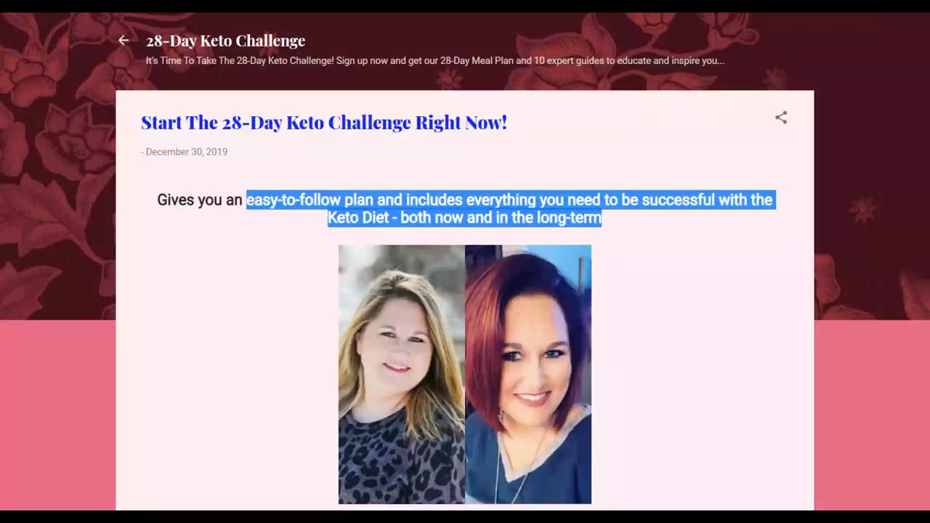
right_click(466, 13)
left_click(482, 56)
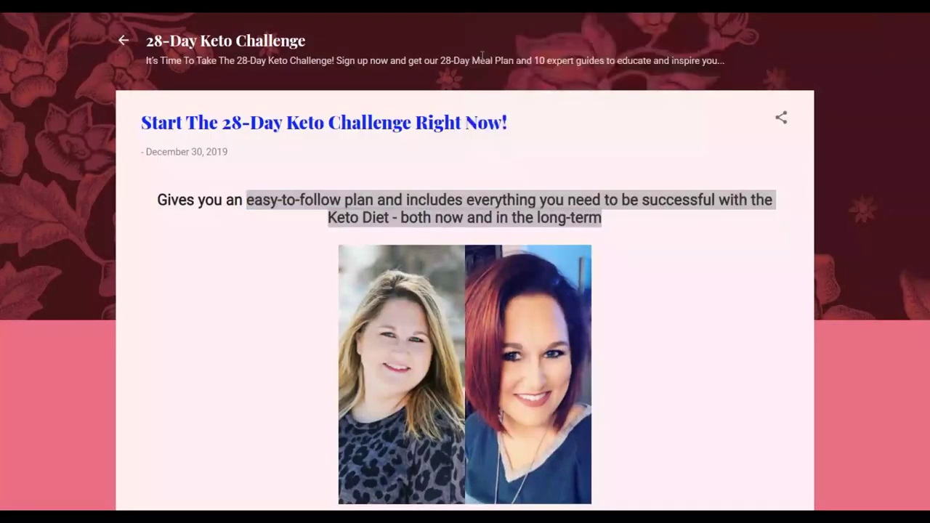
key("ctrl+Tab")
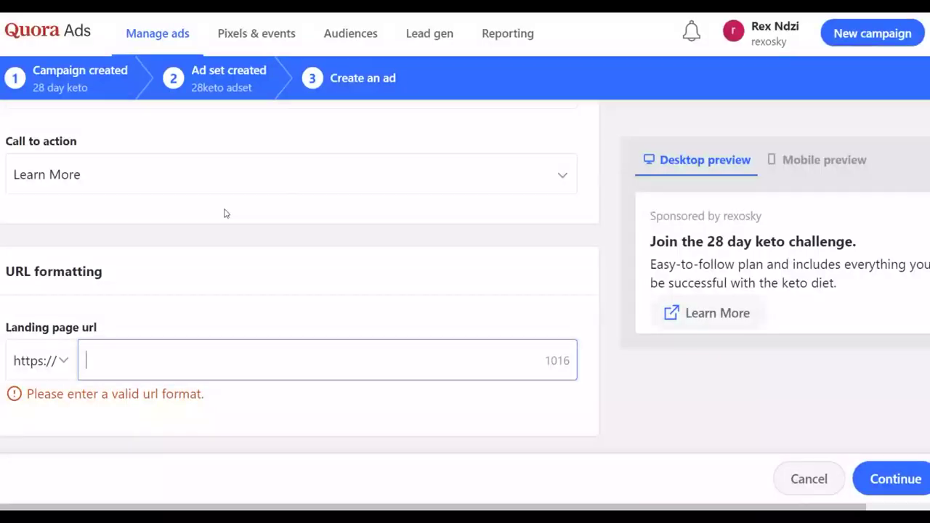
right_click(124, 363)
left_click(172, 280)
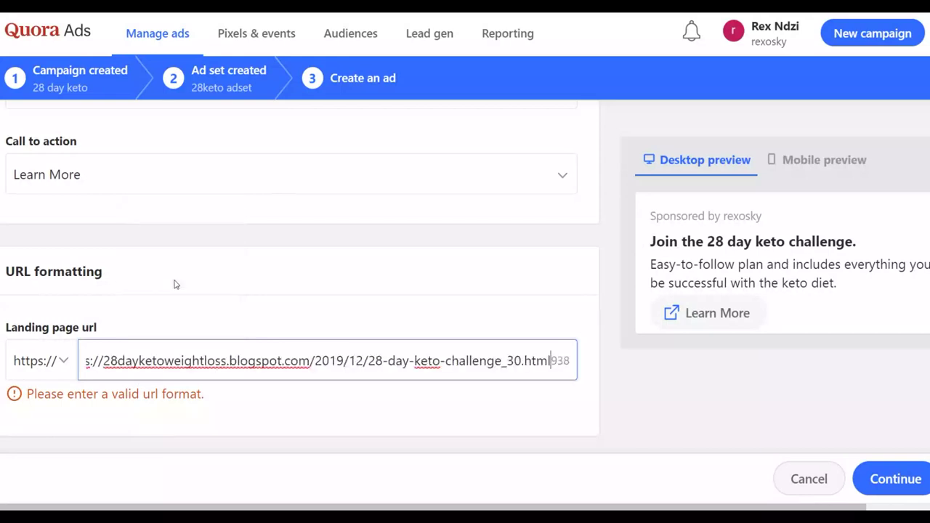
left_click(350, 314)
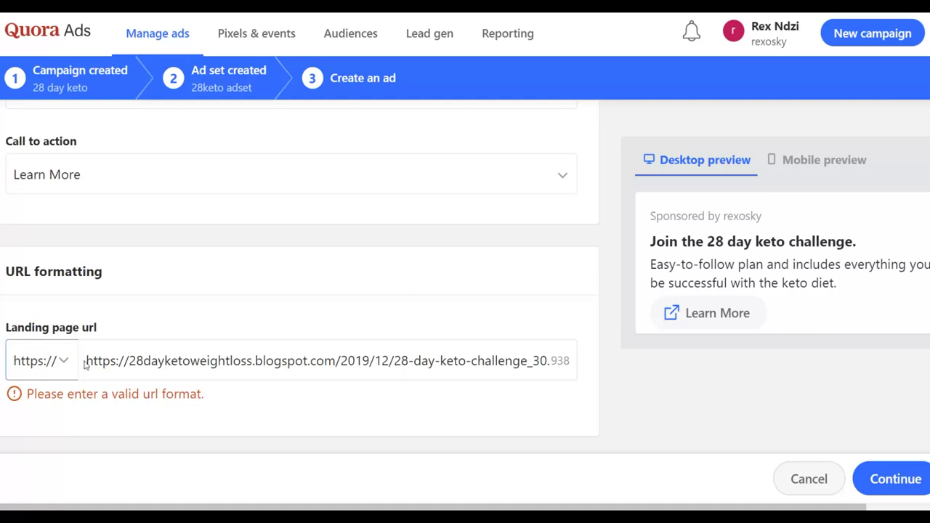
left_click(116, 362)
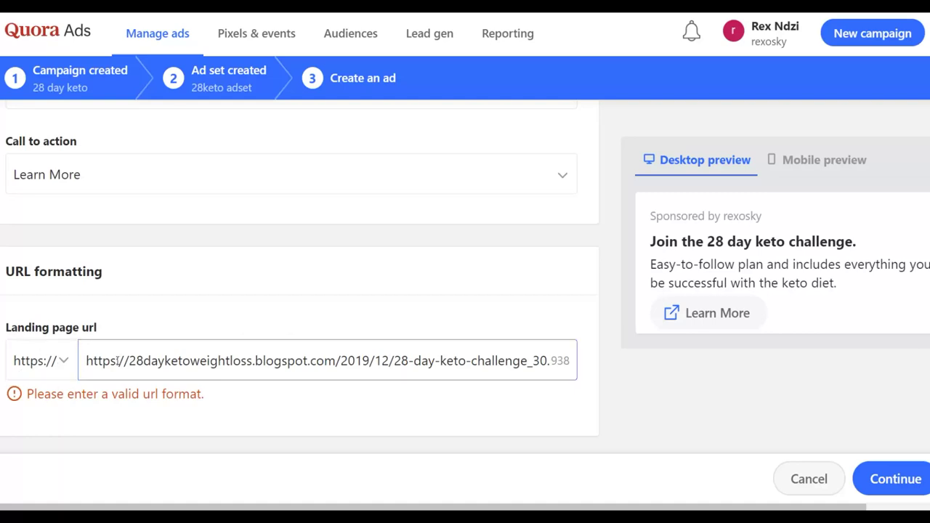
left_click_drag(129, 361, 82, 370)
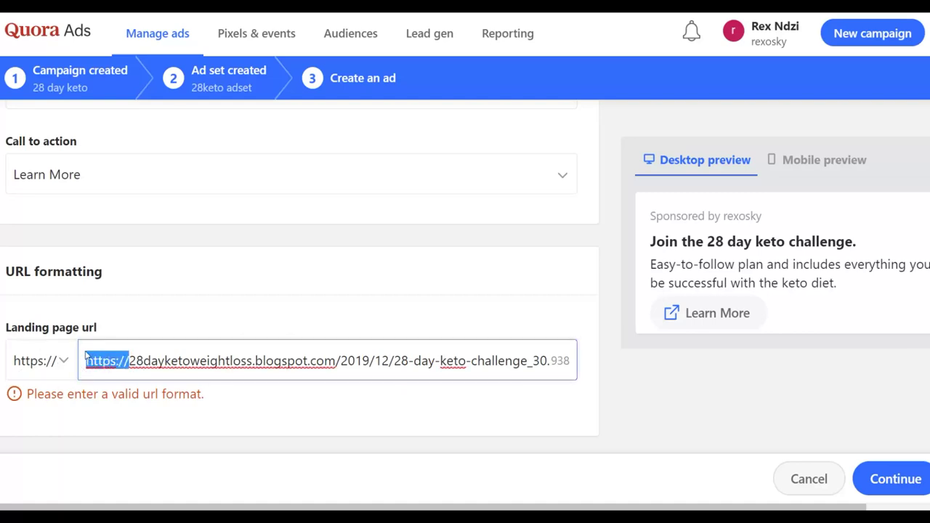
key("BackSpace")
left_click(133, 309)
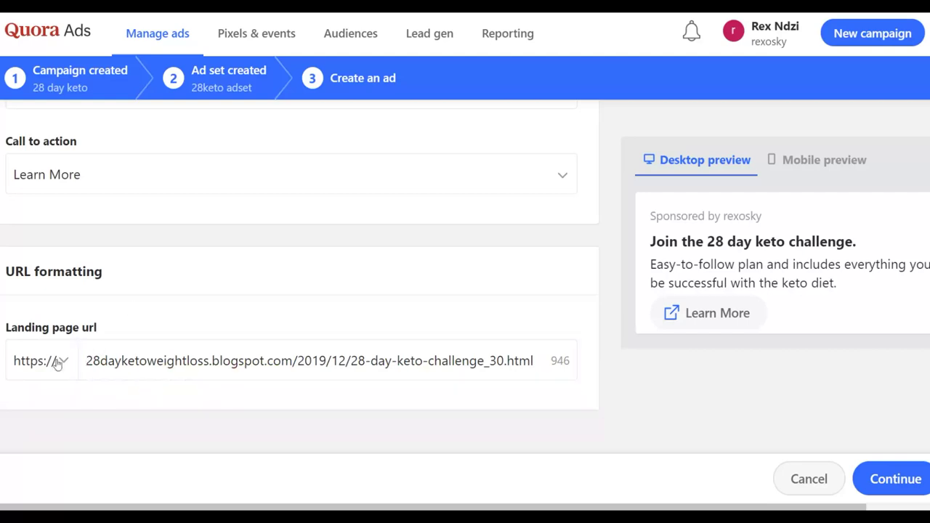
left_click(160, 350)
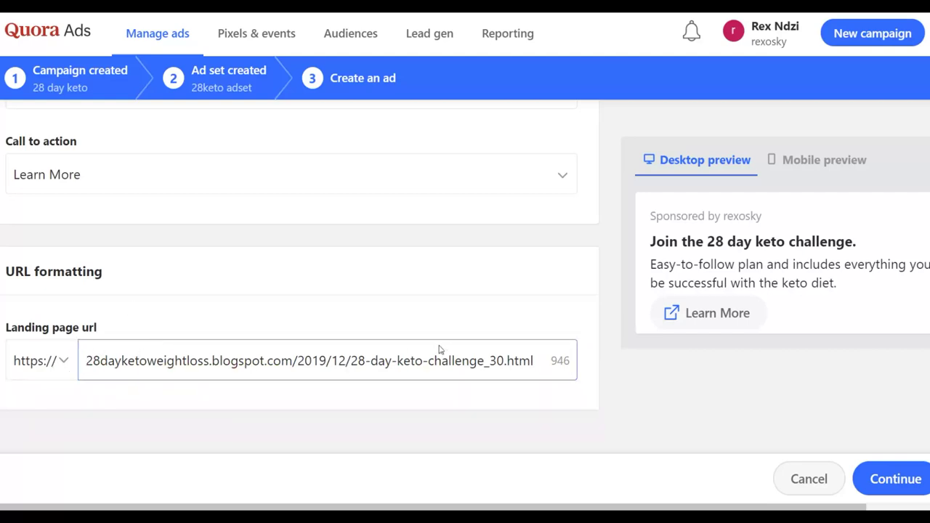
left_click(706, 346)
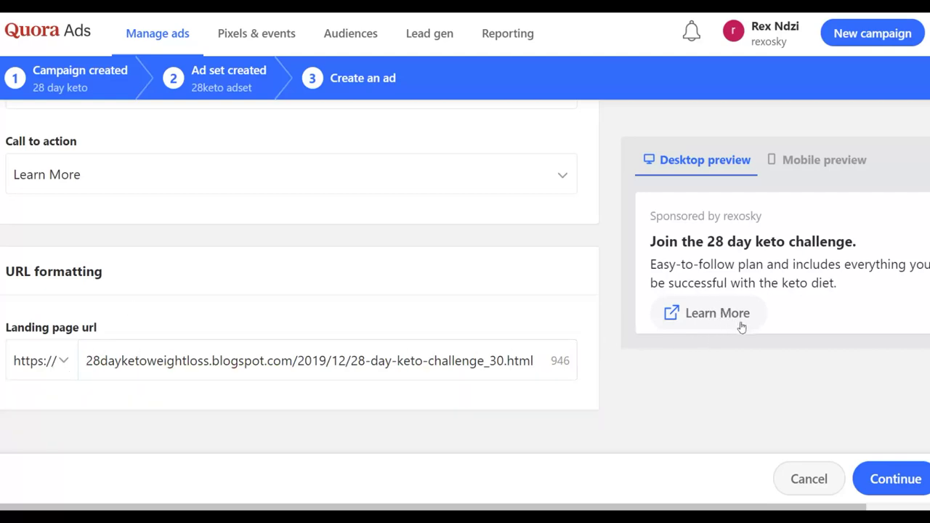
- Submit the ad and review its headline, description, call to action and landing URL in the order summary
left_click(899, 480)
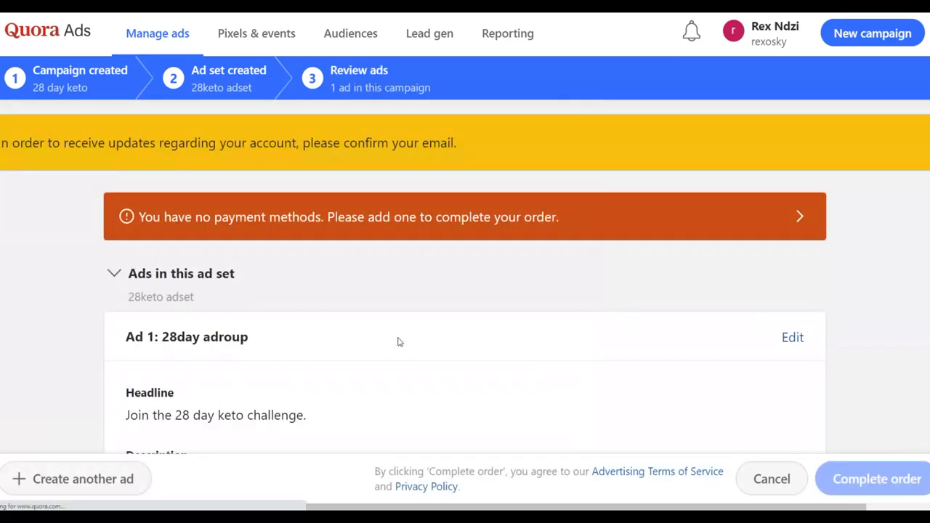
scroll(447, 254, "down", 1)
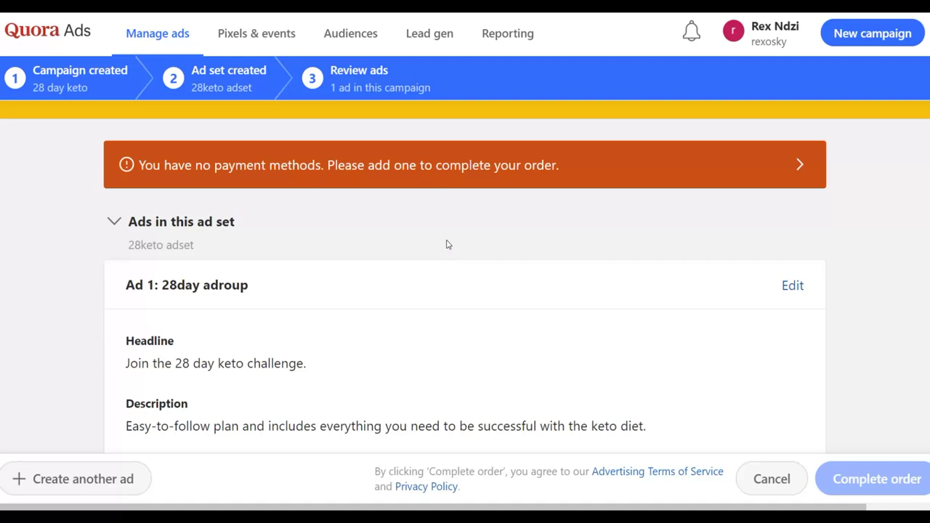
scroll(447, 245, "down", 3)
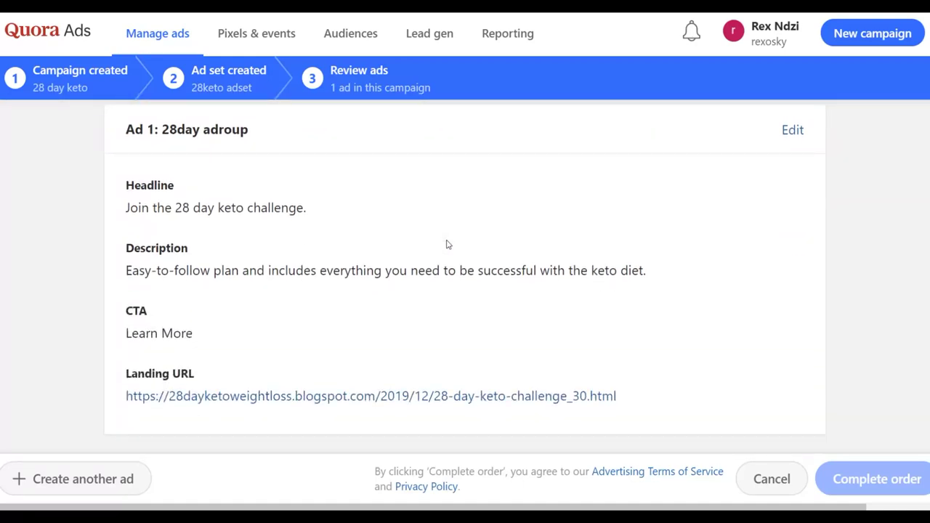
scroll(446, 242, "down", 1)
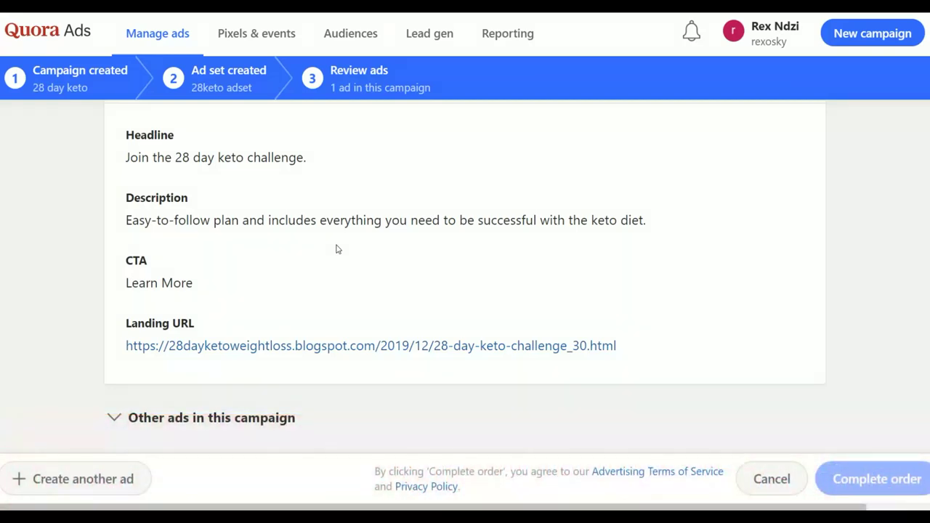
scroll(346, 250, "up", 2)
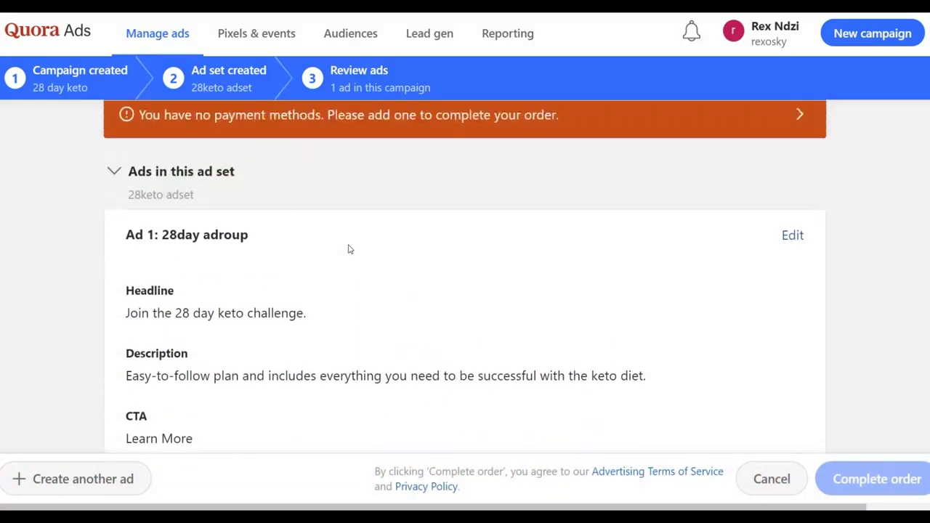
scroll(348, 250, "down", 2)
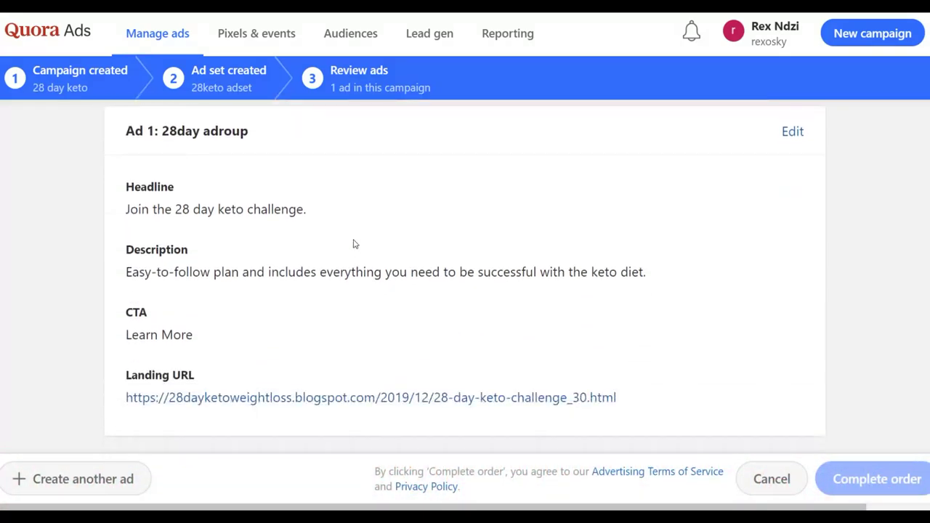
scroll(353, 243, "up", 3)
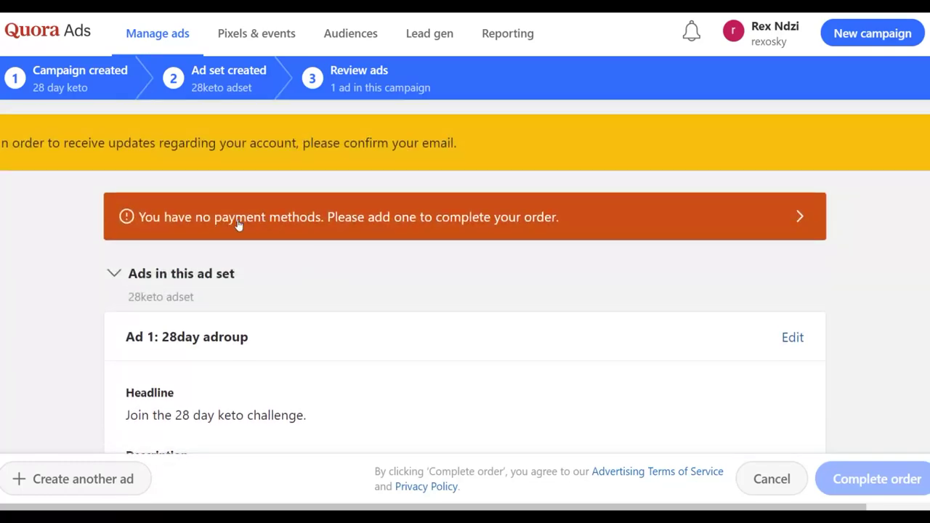
- Start adding a payment method, keeping the Business account type and leaving the tax ID number empty, and proceed to the payment card form
left_click(333, 227)
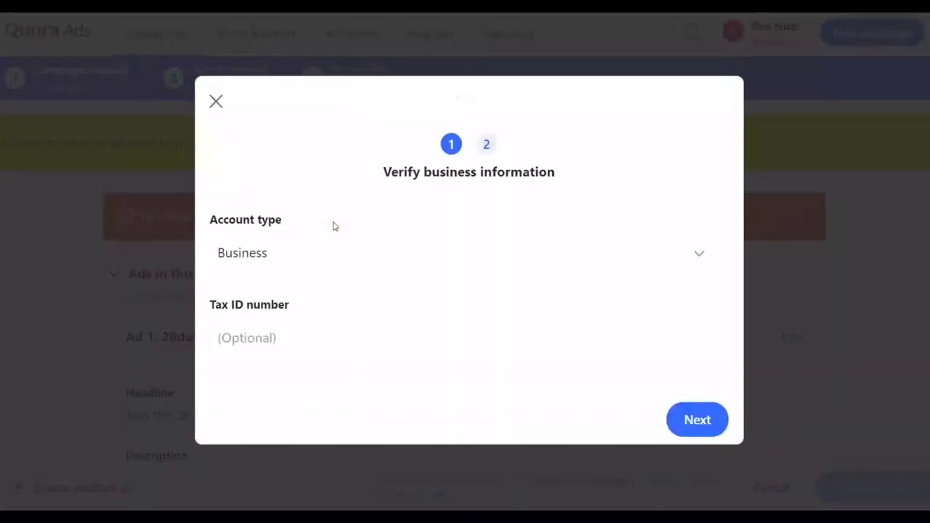
left_click(247, 340)
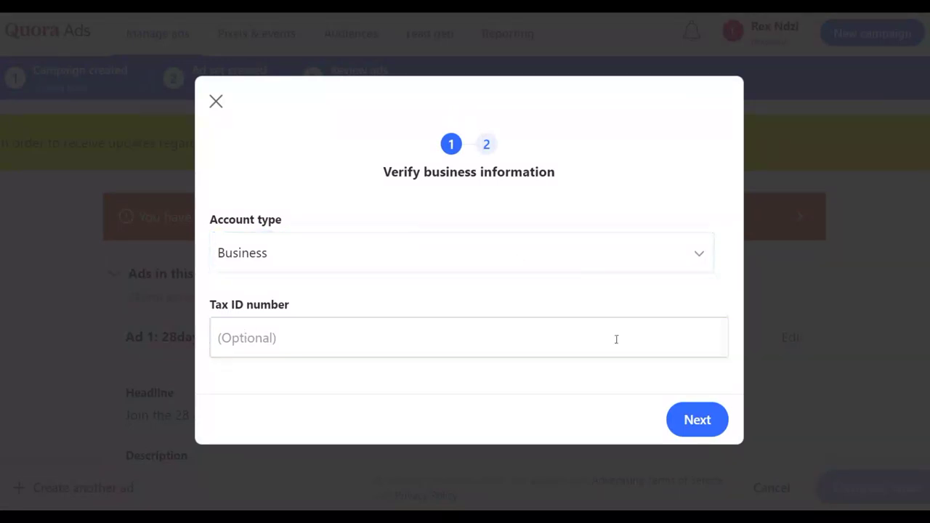
left_click(697, 427)
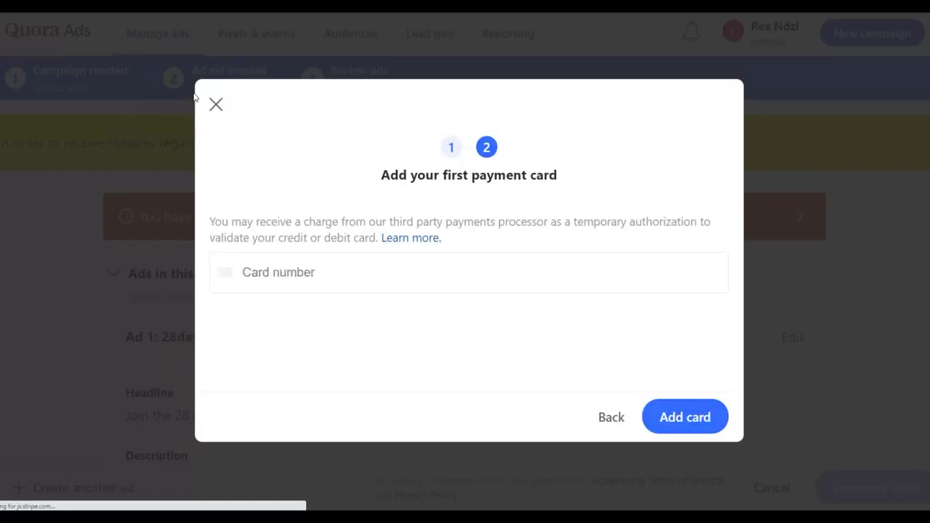
- Close the payment card form without entering or adding a card
left_click(215, 105)
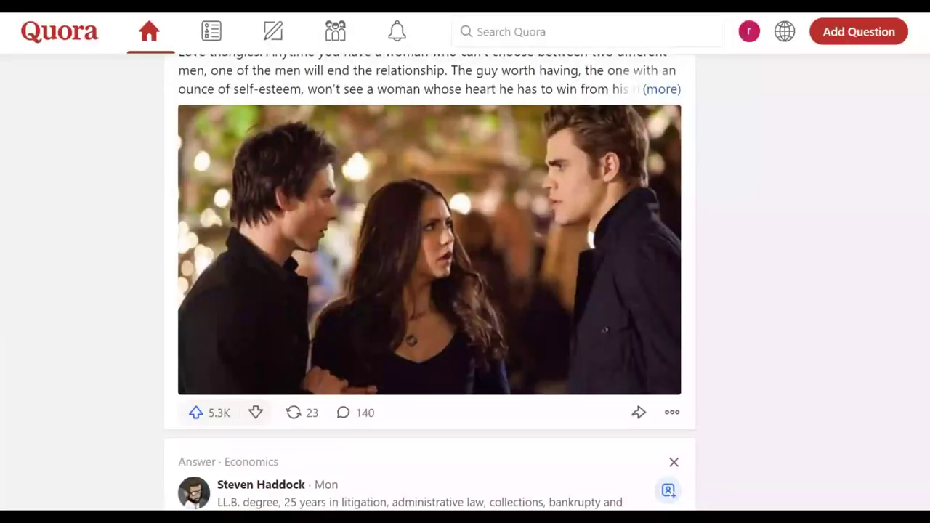
- Browse the Quora home feed and examine how sponsored posts are displayed among the regular questions and answers
scroll(325, 268, "down", 4)
scroll(325, 270, "down", 5)
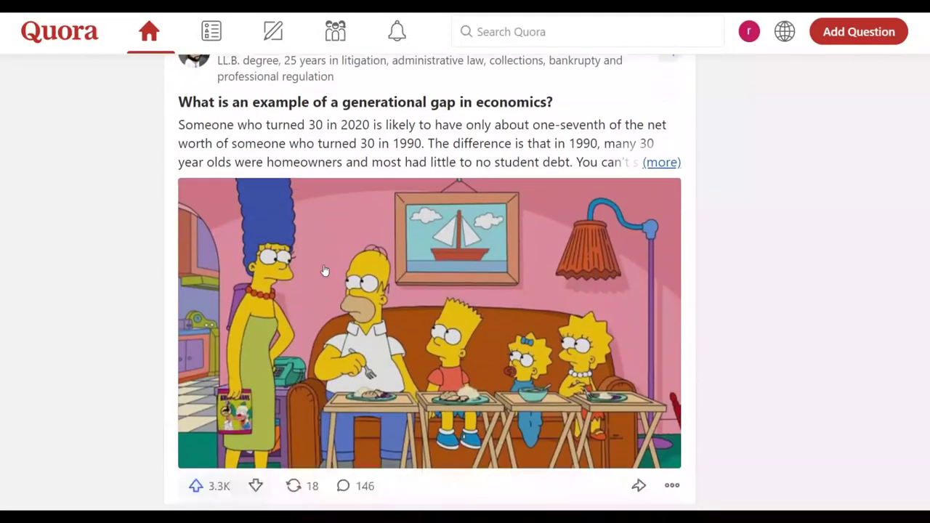
scroll(325, 269, "down", 9)
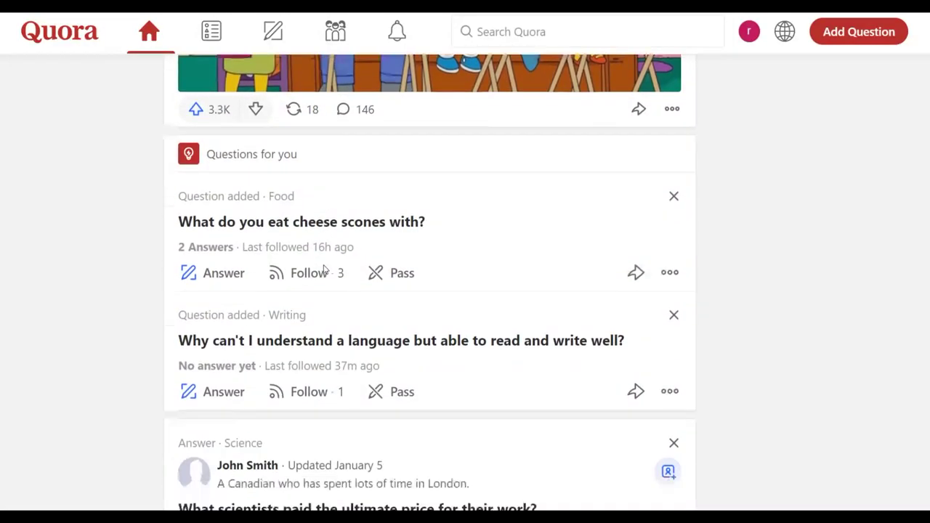
scroll(336, 247, "down", 5)
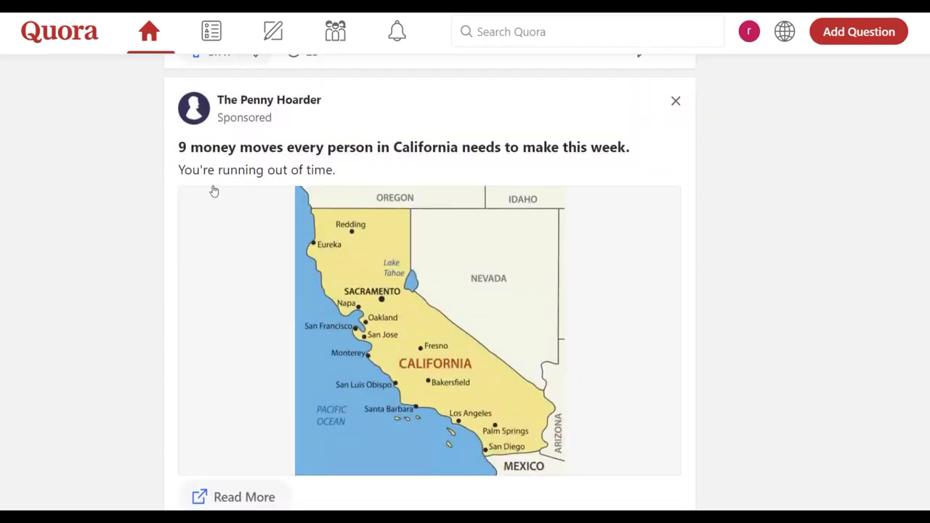
scroll(482, 198, "down", 2)
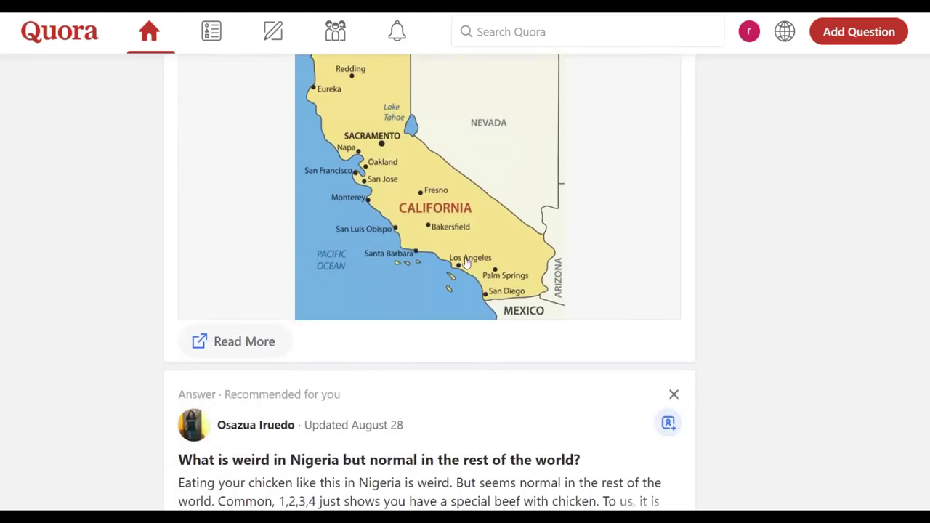
scroll(467, 264, "up", 3)
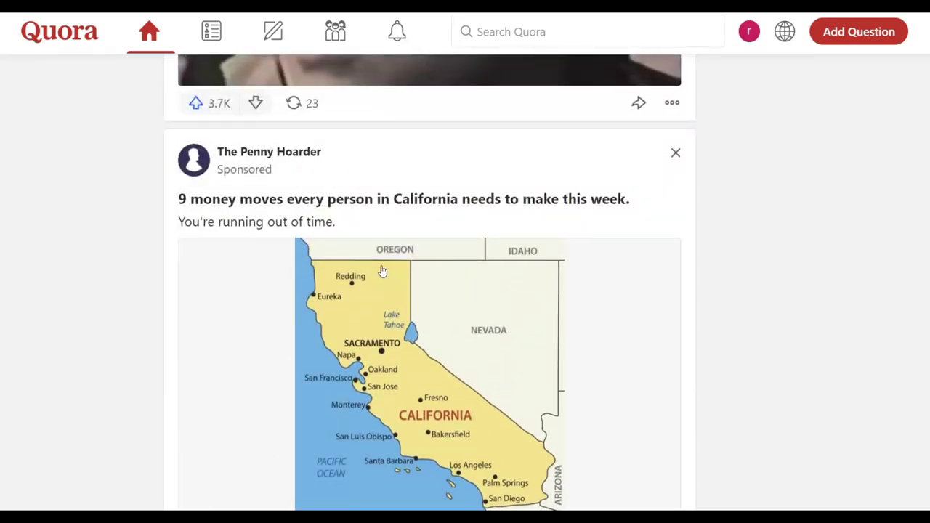
scroll(383, 272, "down", 10)
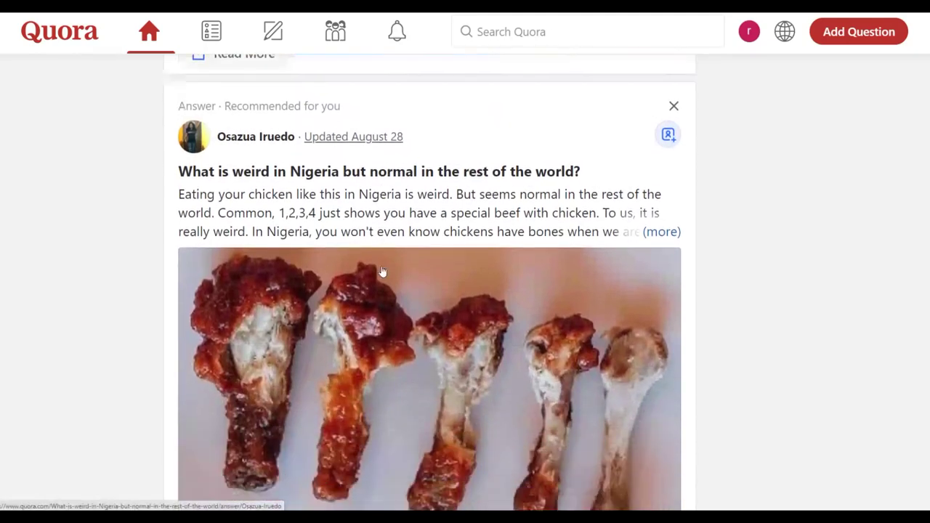
scroll(383, 272, "down", 4)
scroll(383, 272, "up", 4)
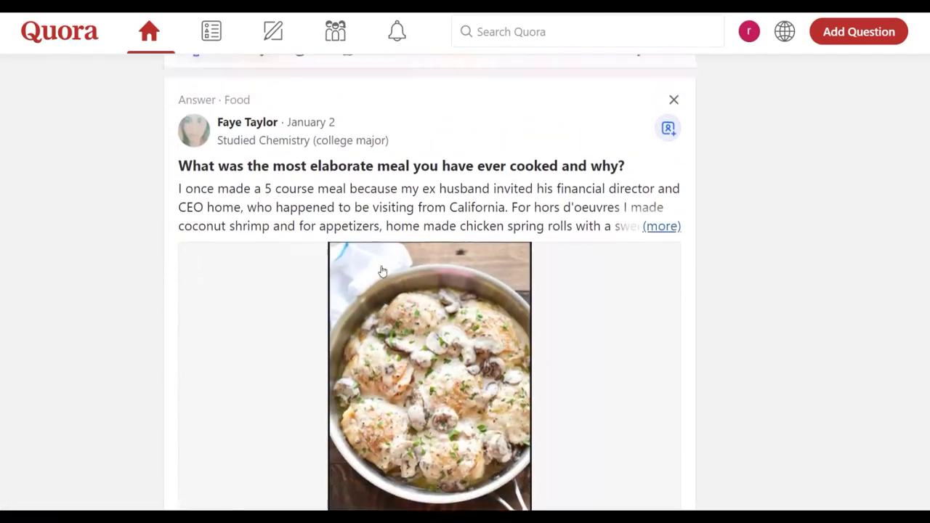
scroll(382, 272, "up", 4)
scroll(383, 272, "down", 7)
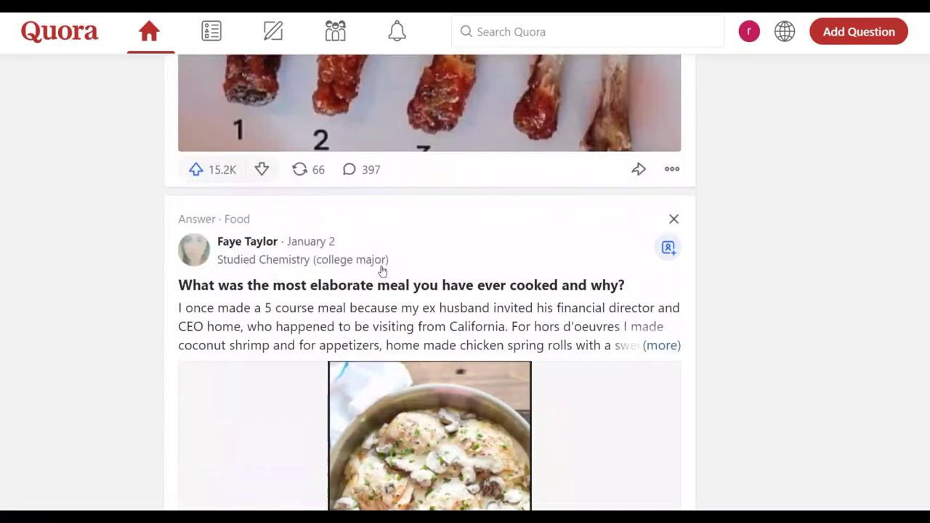
scroll(383, 272, "down", 5)
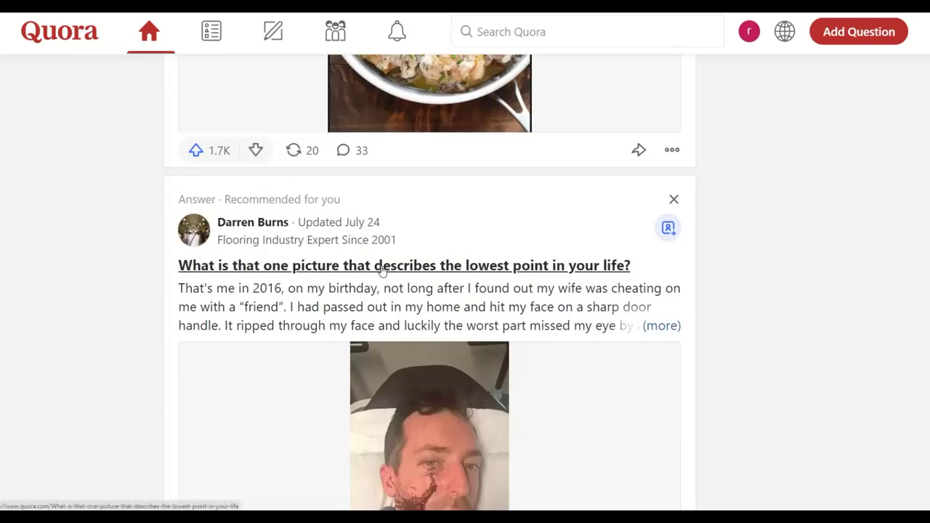
scroll(382, 272, "down", 4)
scroll(382, 272, "down", 4)
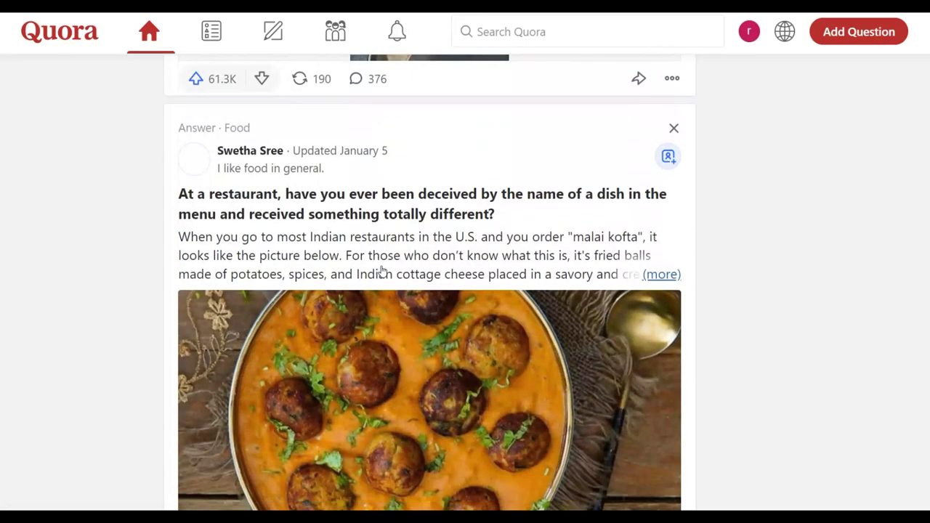
scroll(383, 272, "down", 1)
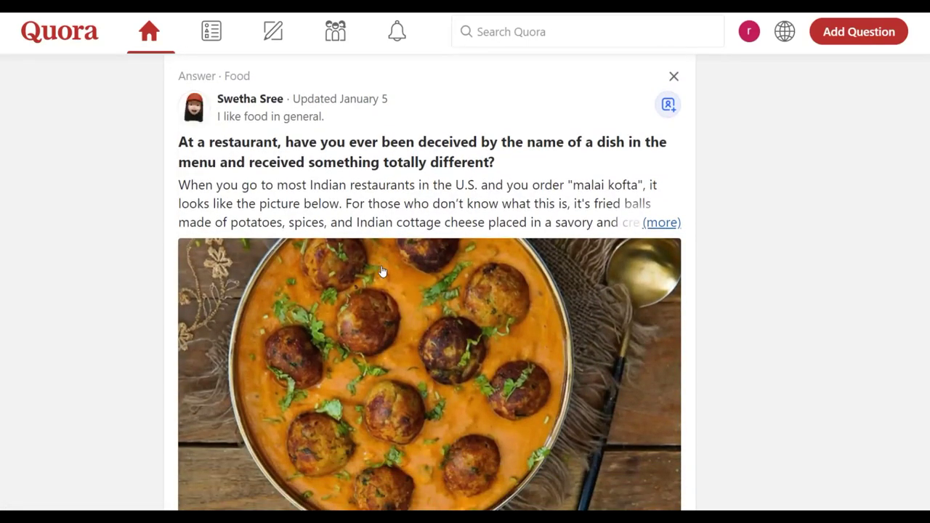
scroll(382, 272, "down", 5)
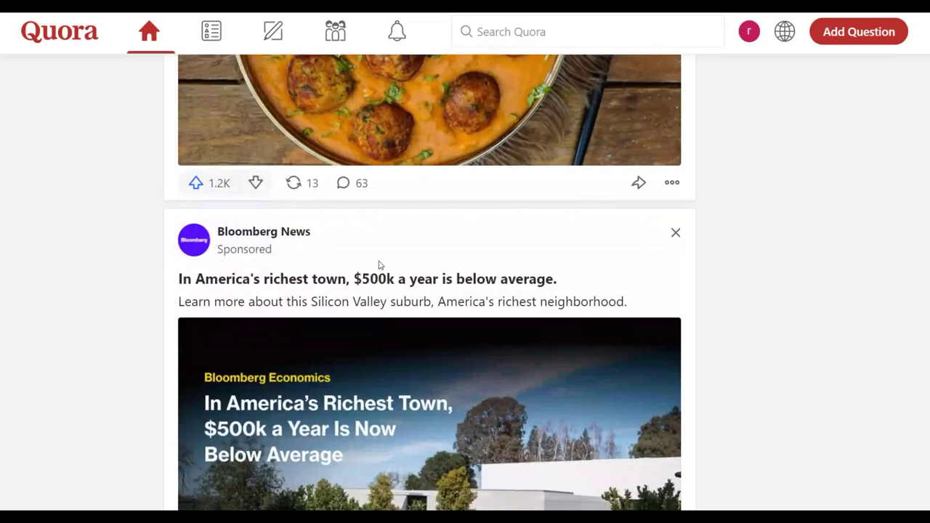